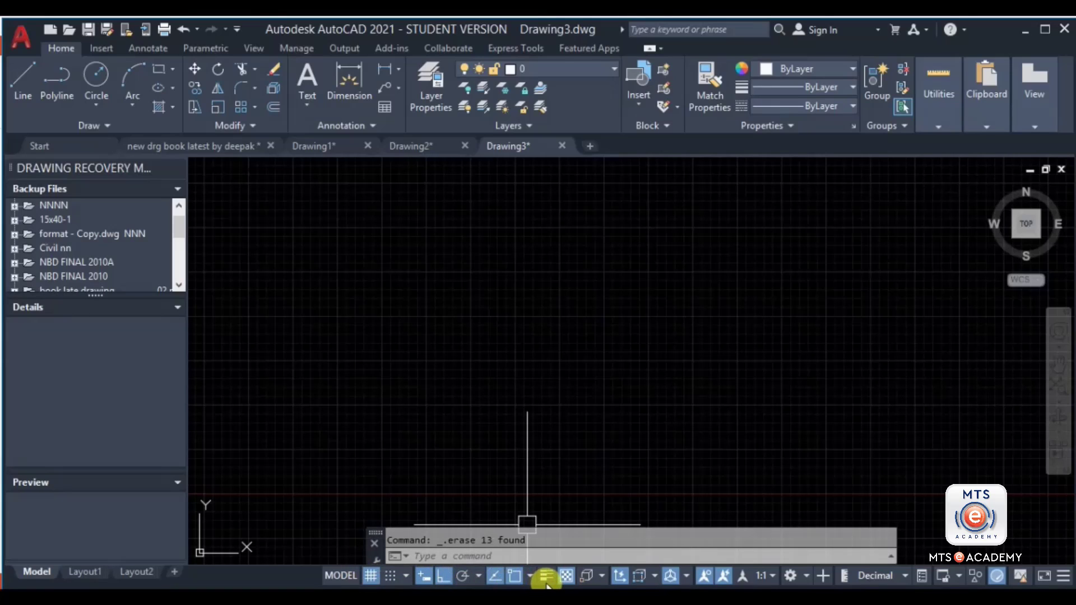
Step: Hide the Ortho Mode and Dynamic Input controls from the status bar and show both again
{"action": "left_click", "coordinate": [1064, 577]}
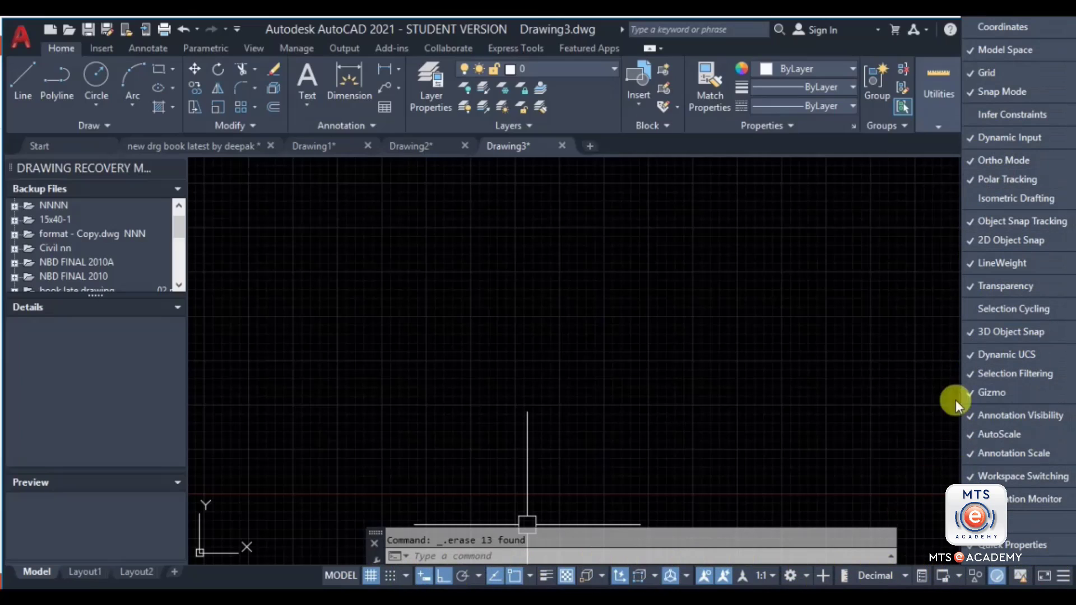
{"action": "left_click", "coordinate": [968, 164]}
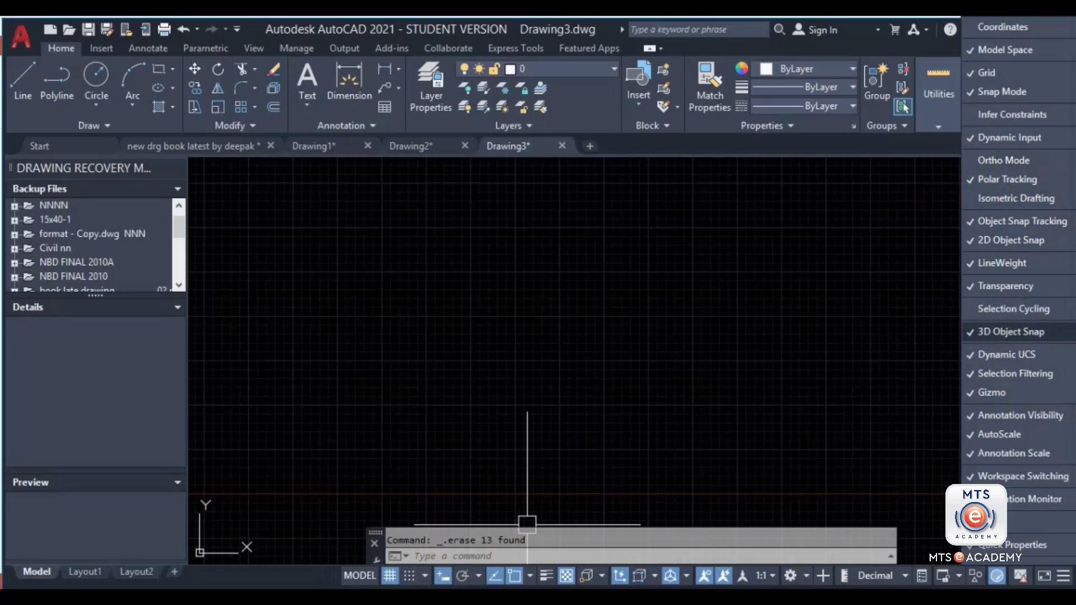
{"action": "left_click", "coordinate": [972, 139]}
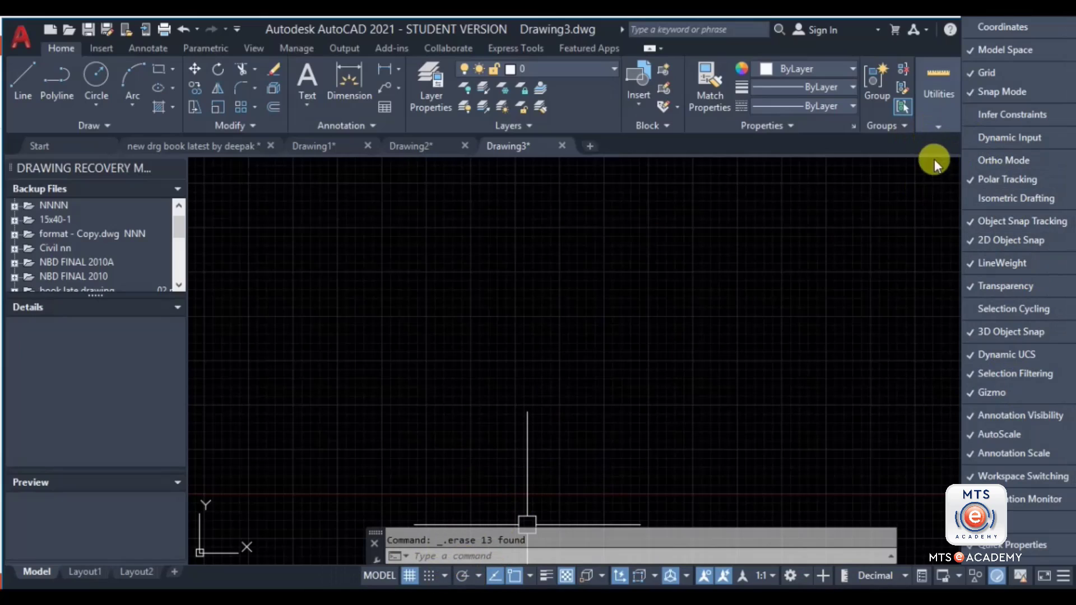
{"action": "left_click", "coordinate": [977, 157]}
{"action": "left_click", "coordinate": [978, 137]}
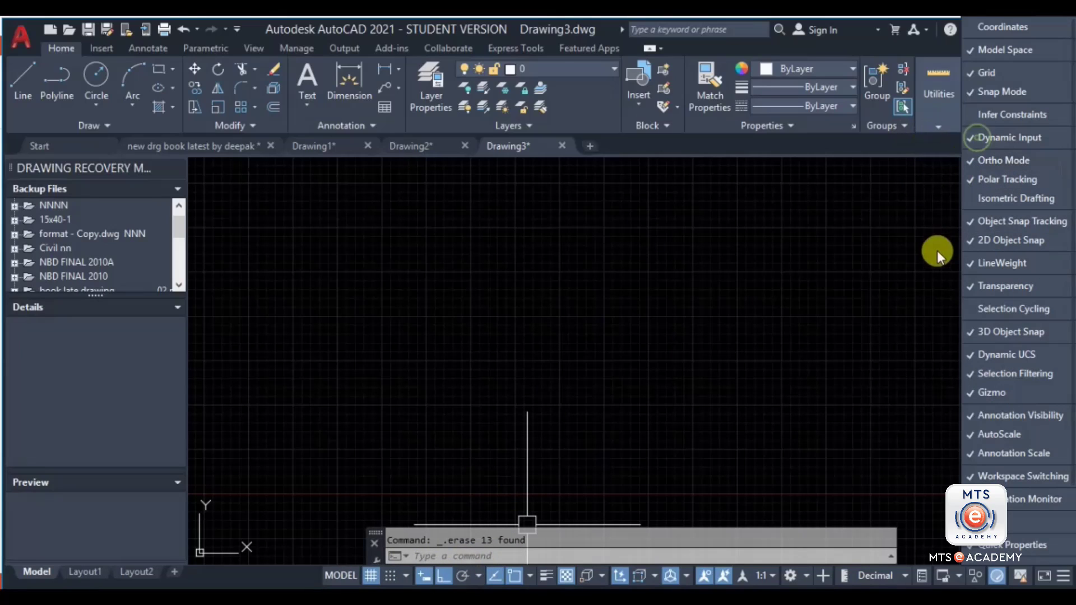
{"action": "left_click", "coordinate": [753, 376]}
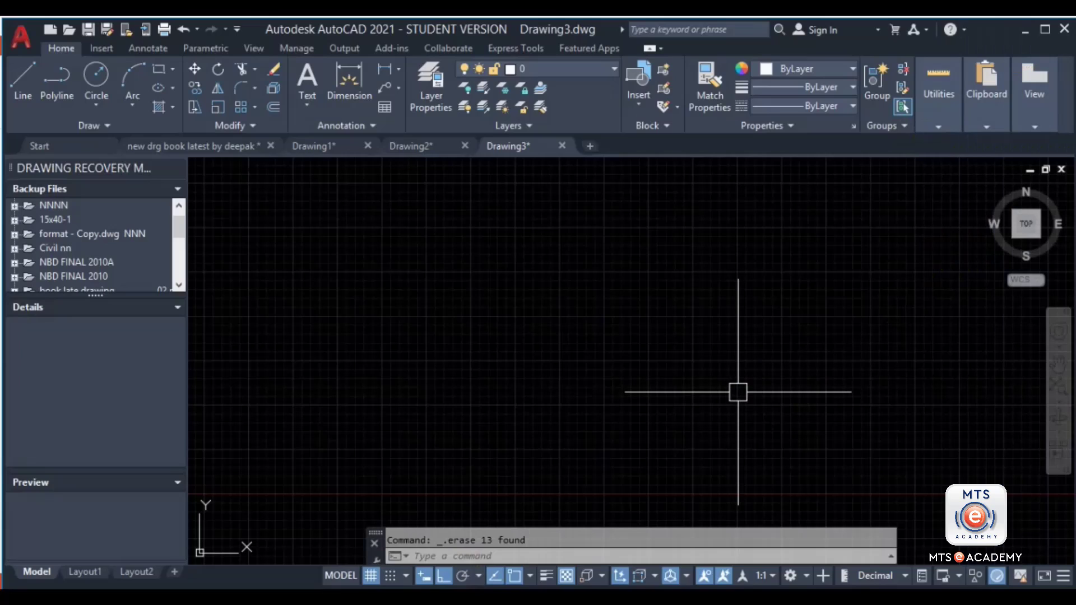
Step: Toggle the grid display off and back on in the drawing area
{"action": "left_click", "coordinate": [370, 576]}
{"action": "left_click", "coordinate": [369, 575]}
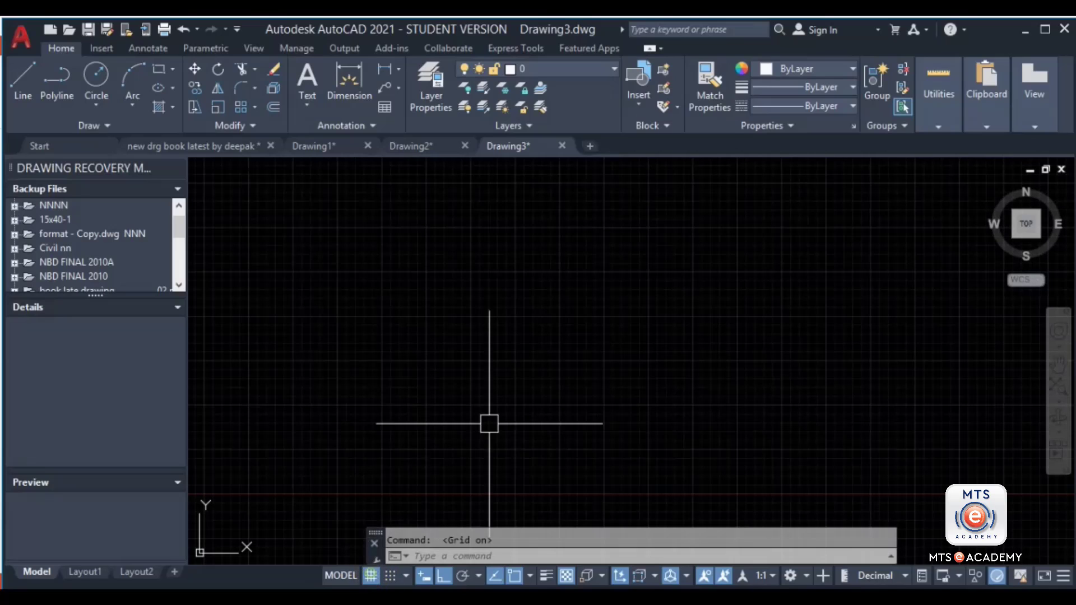
{"action": "left_click", "coordinate": [370, 576]}
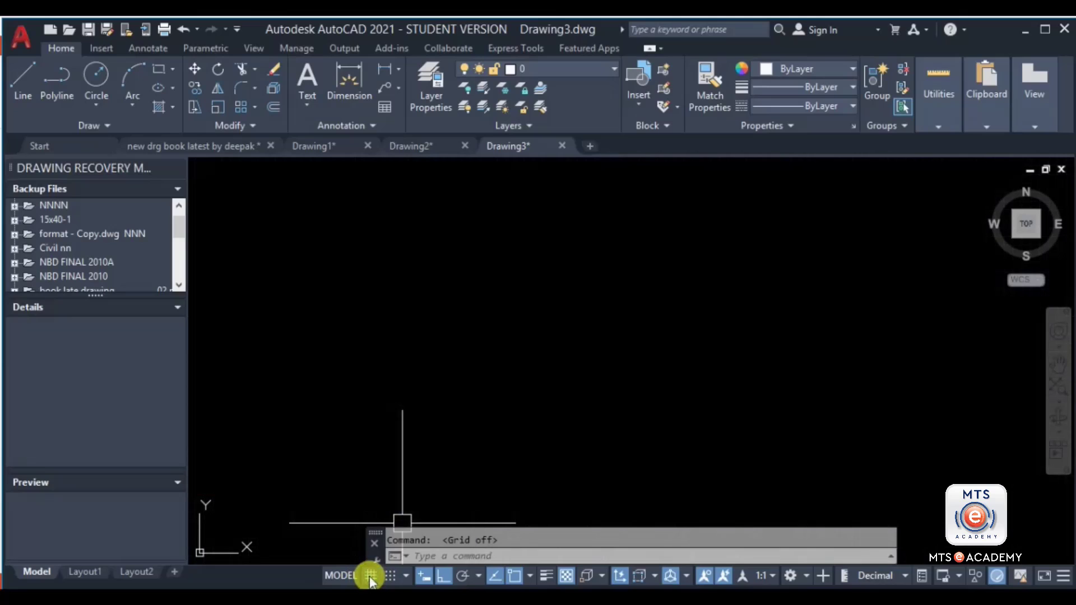
{"action": "left_click", "coordinate": [370, 576]}
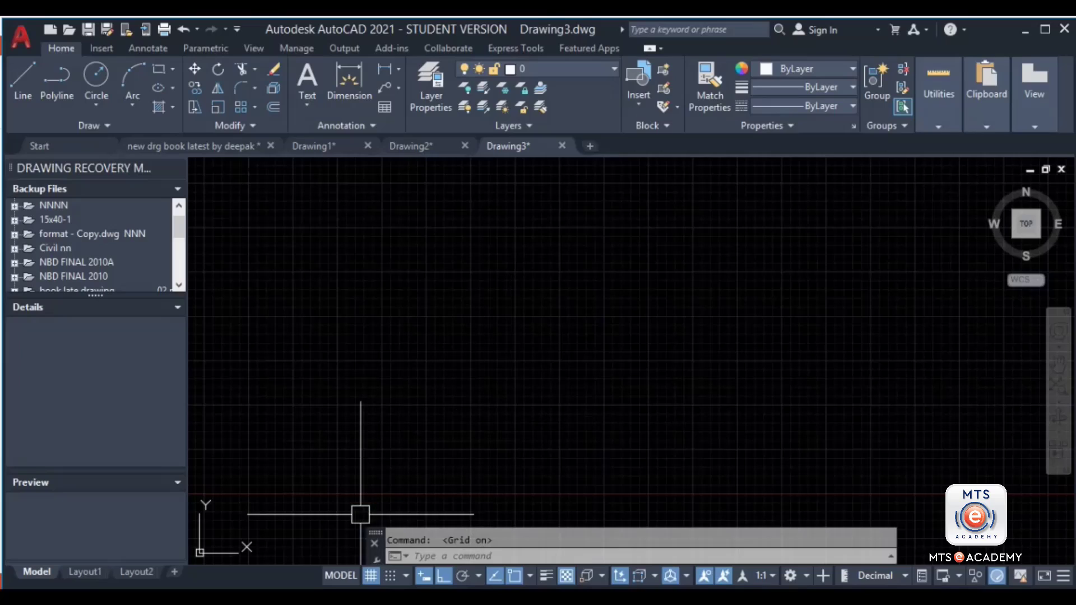
{"action": "left_click", "coordinate": [371, 575]}
{"action": "left_click", "coordinate": [371, 576]}
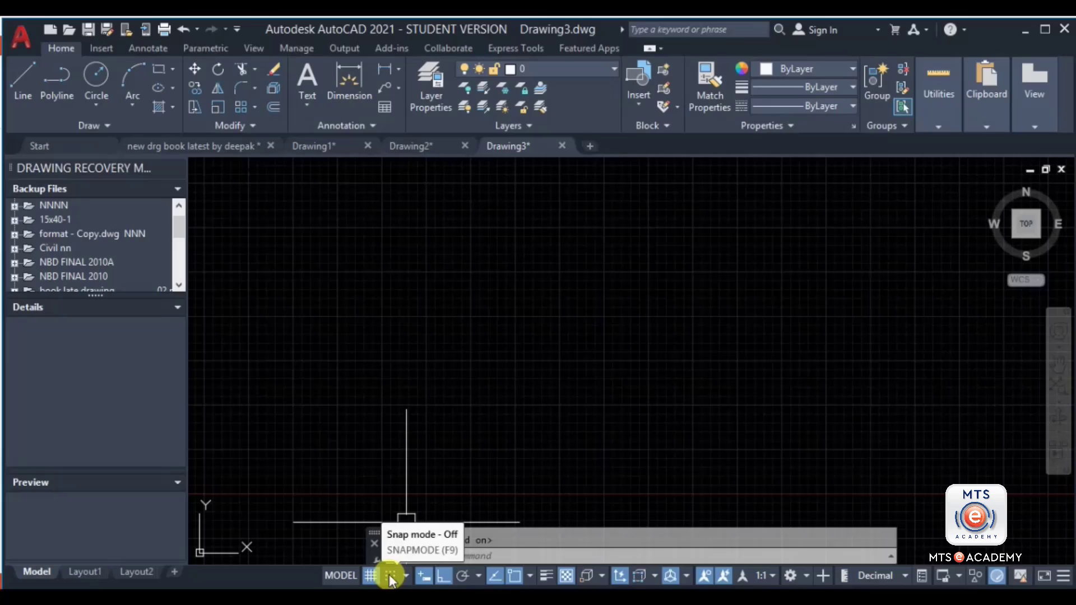
Step: Turn on snap mode and draw a horizontal line about 11.5 units long in the drawing area
{"action": "left_click", "coordinate": [391, 576]}
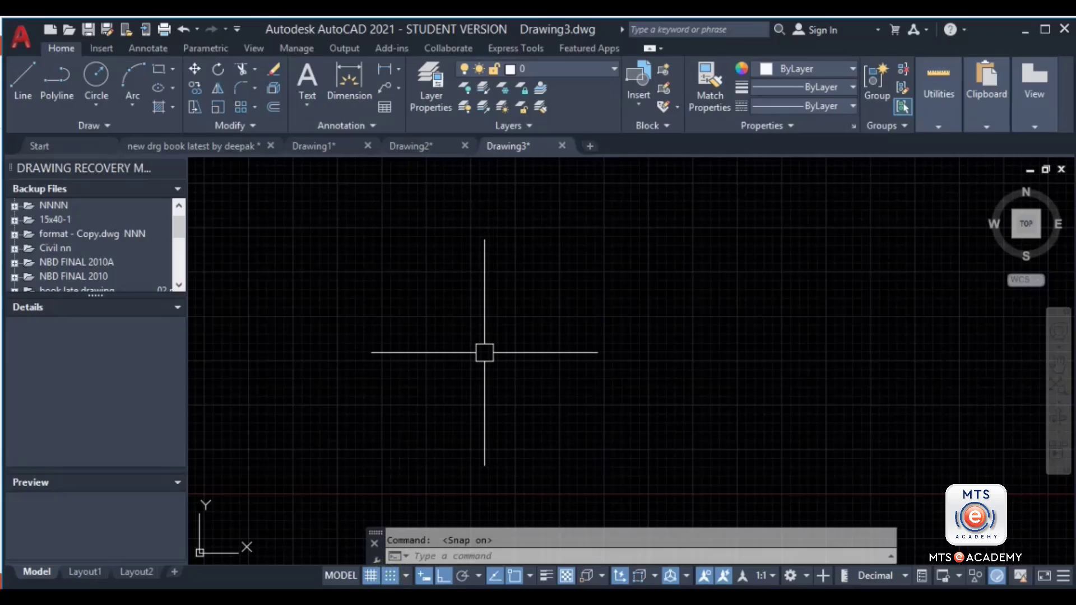
{"action": "left_click", "coordinate": [20, 93]}
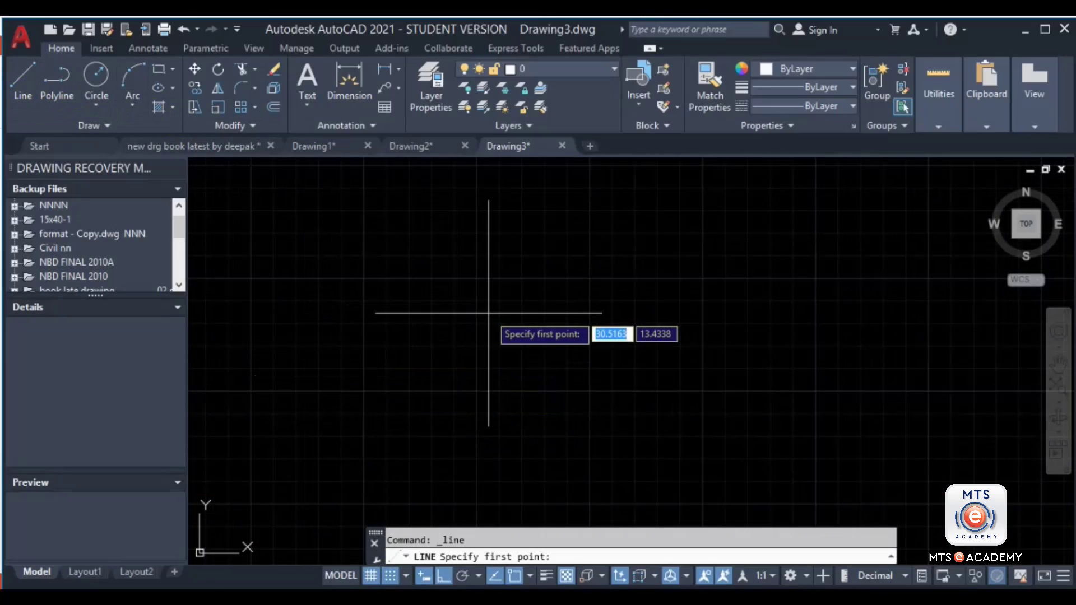
{"action": "left_click", "coordinate": [442, 376]}
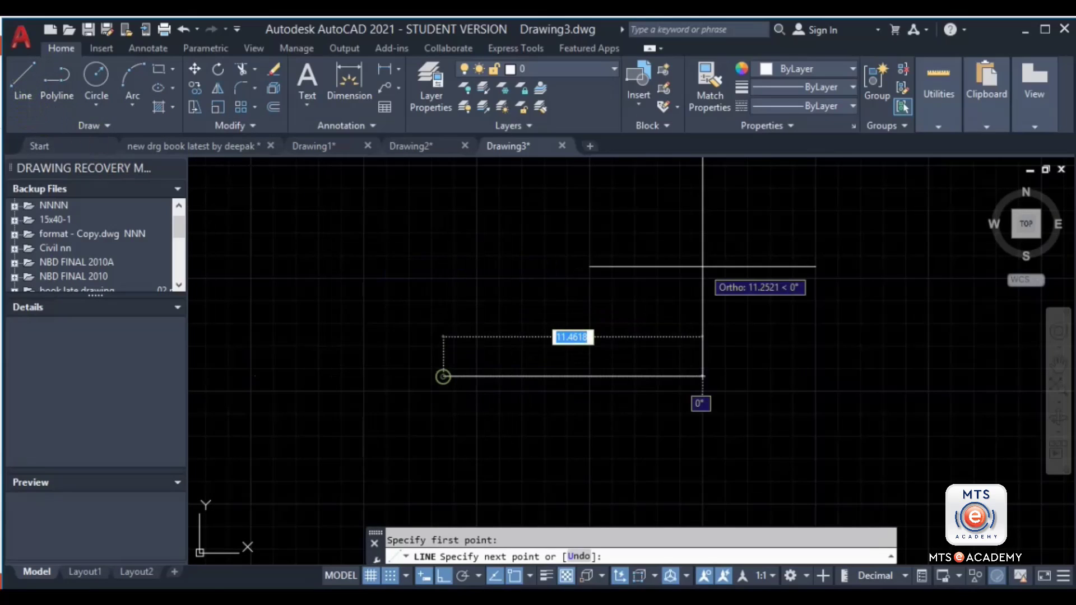
{"action": "left_click", "coordinate": [703, 267]}
Step: Try the Line command near the horizontal line's start, and turn off both snap mode and 2D object snap
{"action": "left_click", "coordinate": [15, 98]}
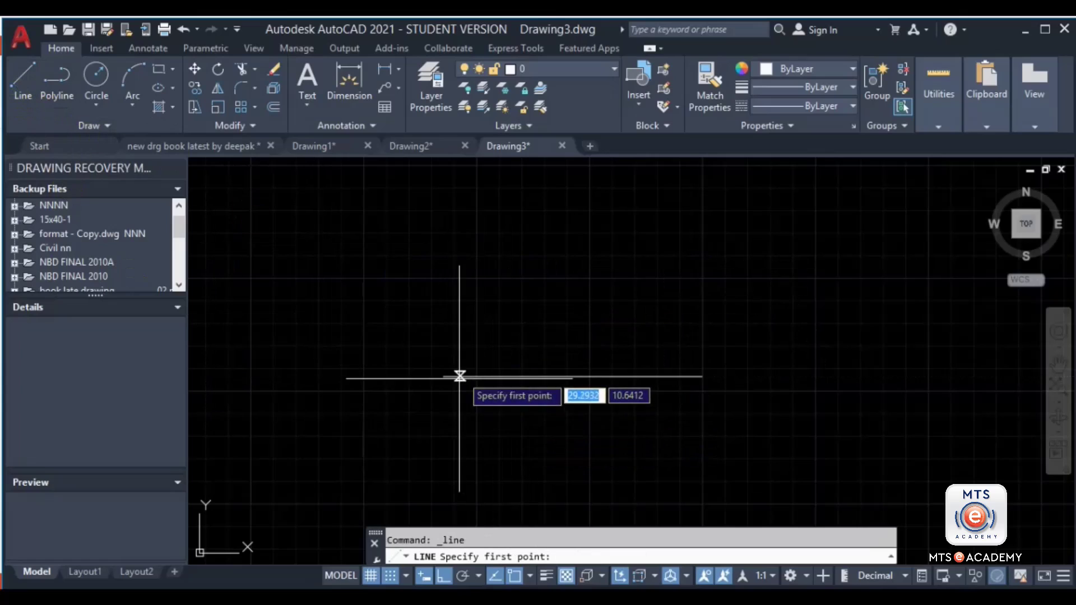
{"action": "scroll", "coordinate": [456, 391], "scroll_direction": "up", "scroll_amount": 4}
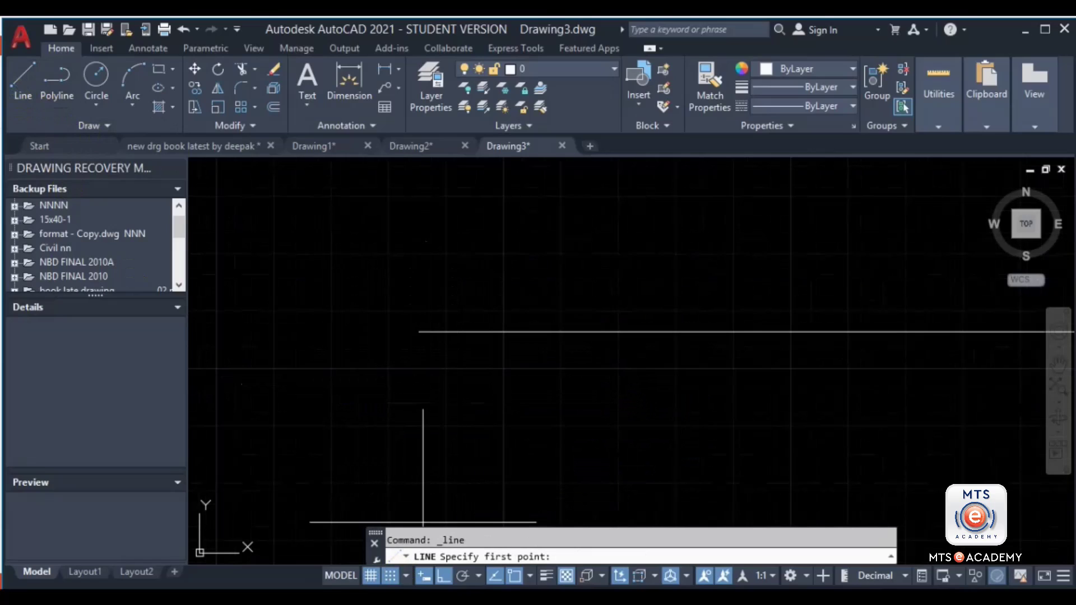
{"action": "left_click", "coordinate": [390, 577]}
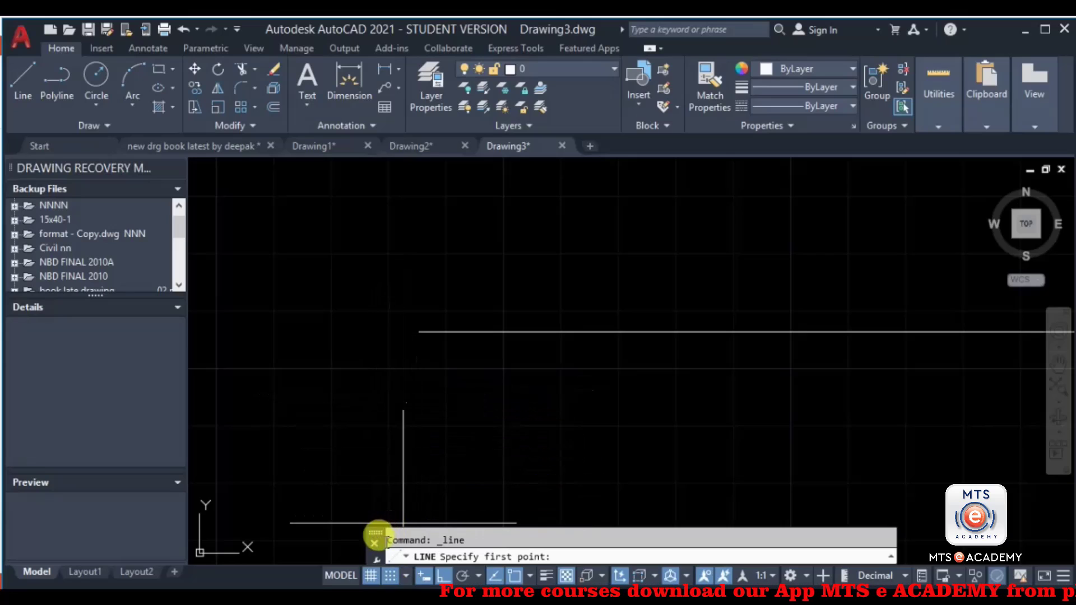
{"action": "left_click", "coordinate": [391, 576]}
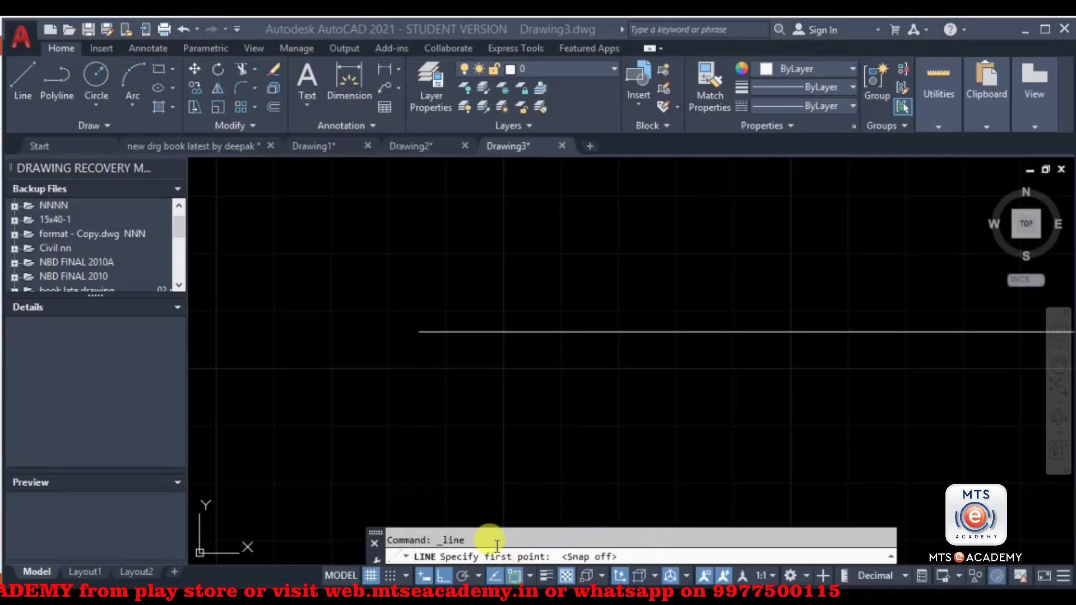
{"action": "left_click", "coordinate": [516, 575]}
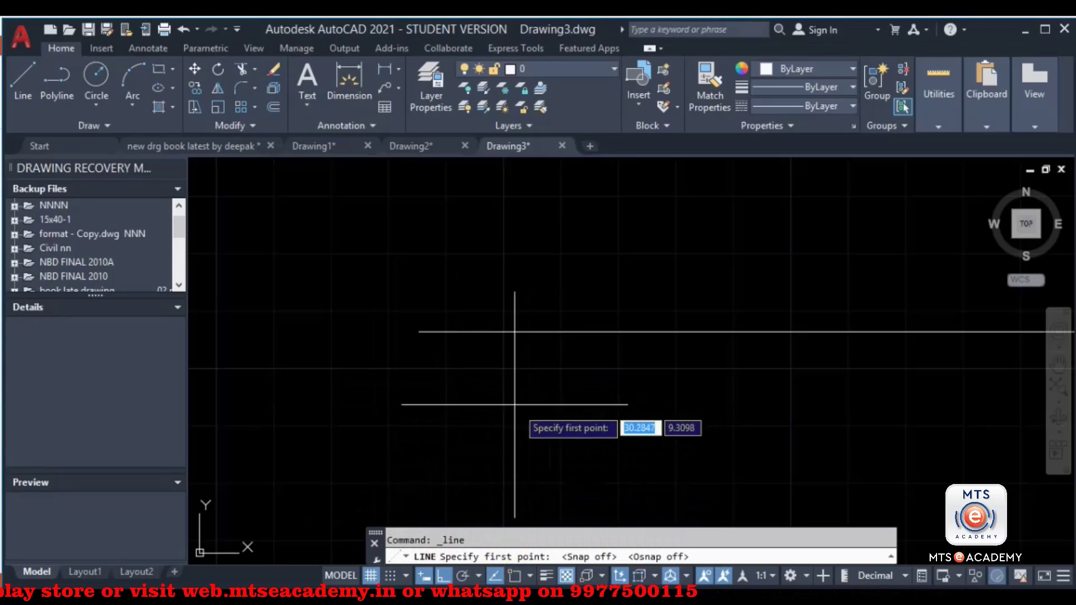
Step: Draw a shorter horizontal line above the existing one and a circle below and left of the existing line's start
{"action": "left_click", "coordinate": [28, 79]}
{"action": "left_click", "coordinate": [359, 256]}
{"action": "left_click", "coordinate": [666, 256]}
{"action": "left_click", "coordinate": [23, 81]}
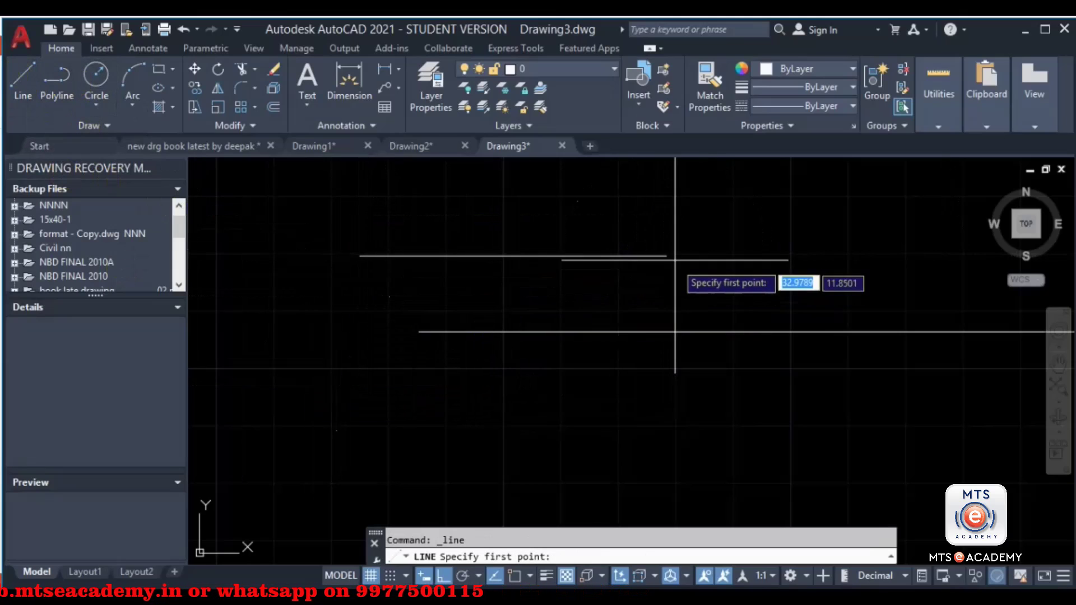
{"action": "left_click", "coordinate": [96, 76]}
{"action": "left_click", "coordinate": [302, 450]}
{"action": "left_click", "coordinate": [310, 391]}
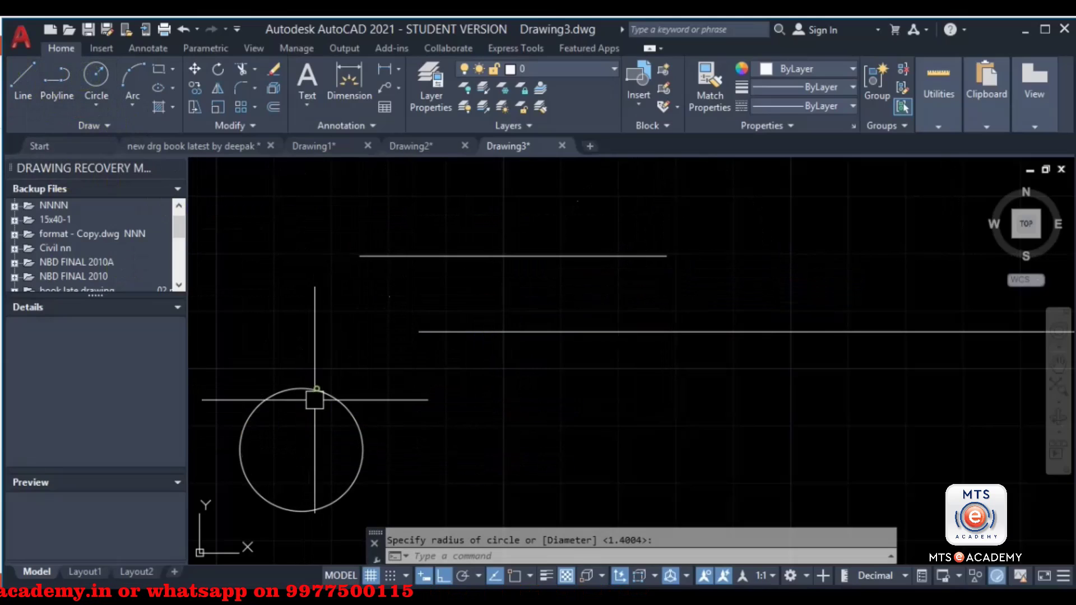
Step: Turn 2D object snap back on and compare the snap points offered by the Line command on the lines and circle
{"action": "left_click", "coordinate": [23, 81]}
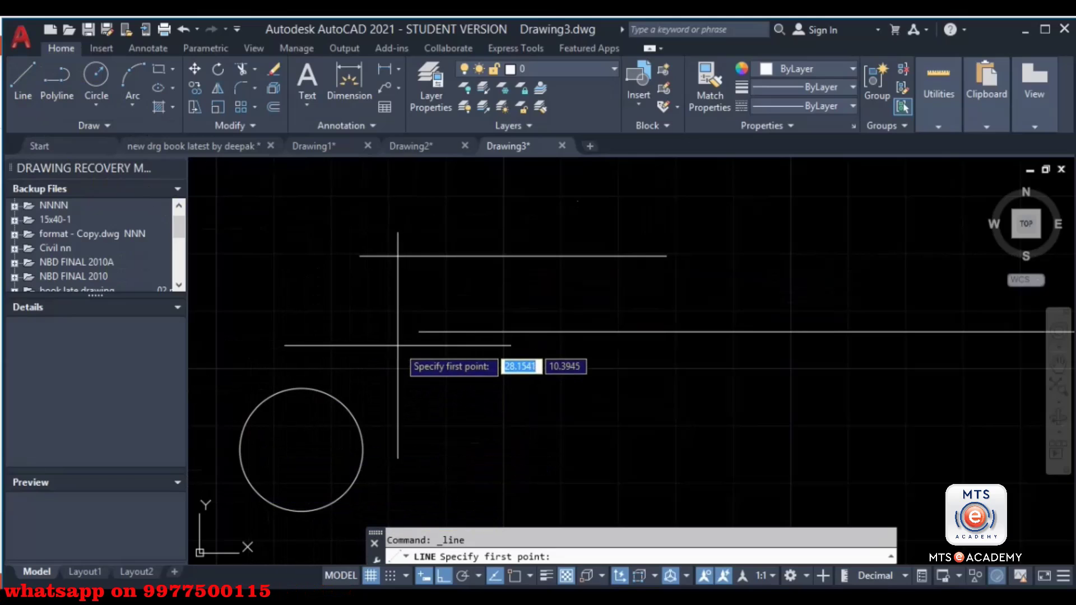
{"action": "key", "text": "Escape"}
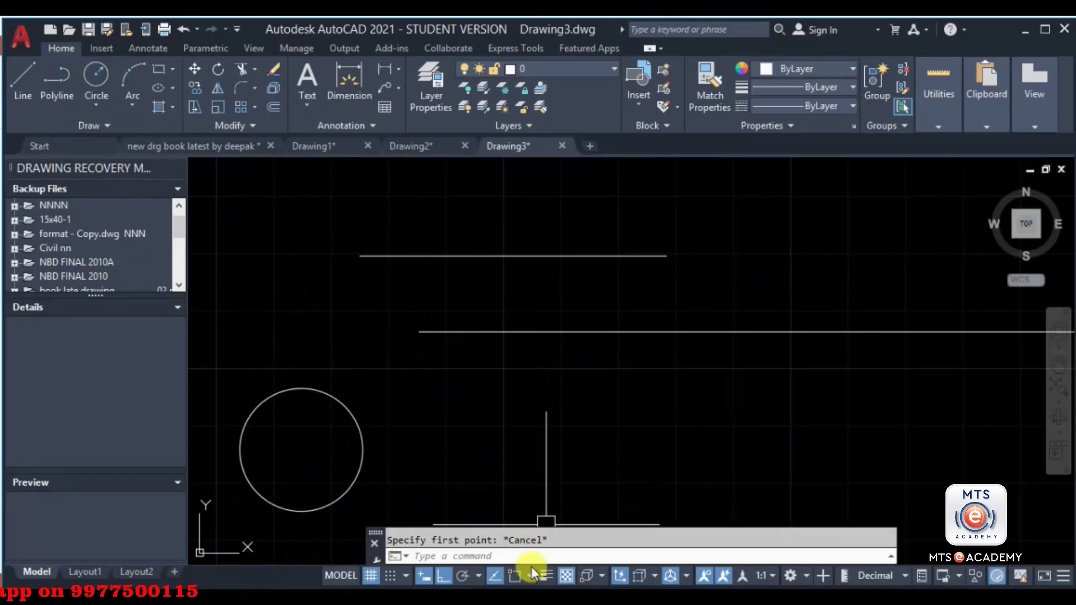
{"action": "left_click", "coordinate": [516, 575]}
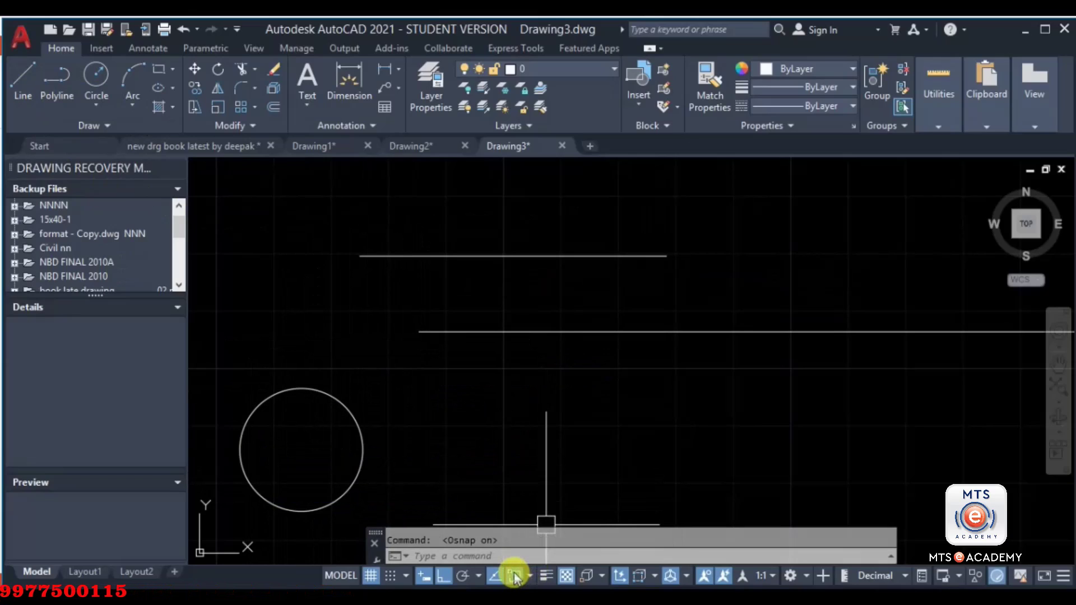
{"action": "left_click", "coordinate": [8, 82]}
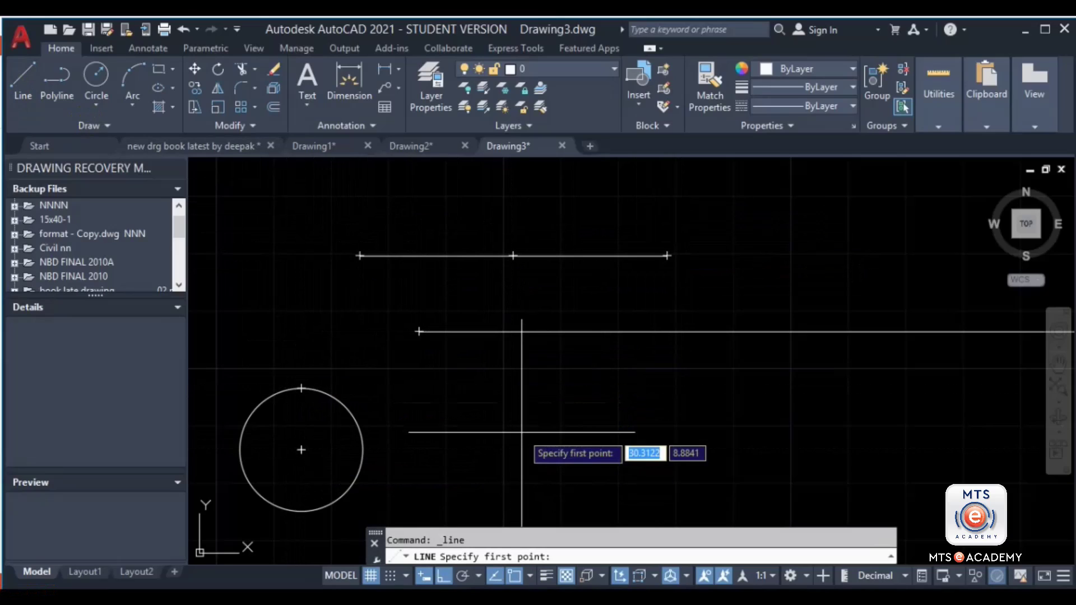
{"action": "key", "text": "Escape"}
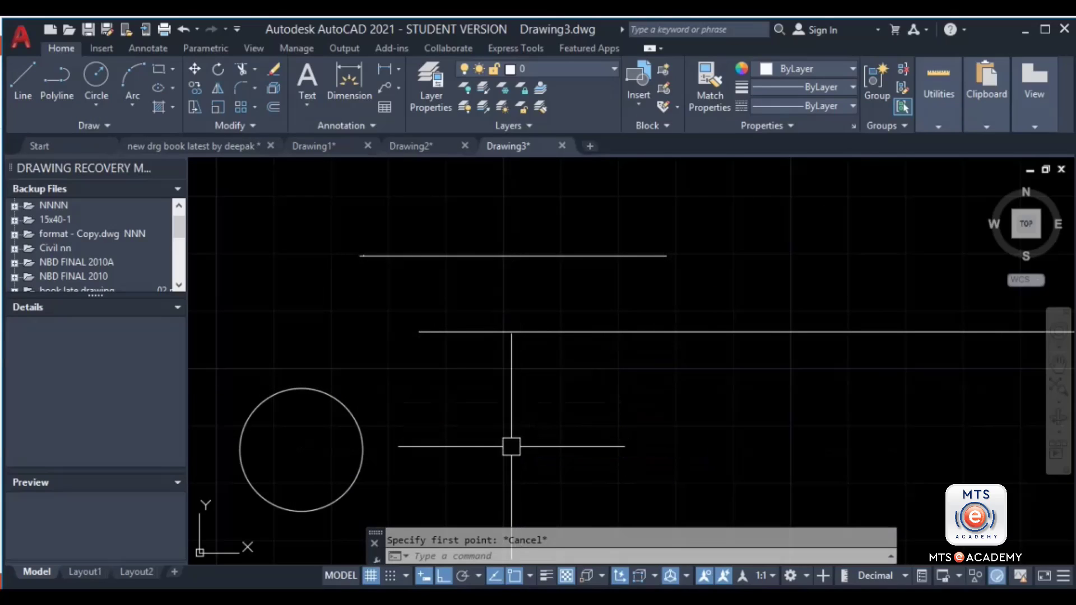
Step: Review the object snap modes in the drafting settings without changing them
{"action": "right_click", "coordinate": [517, 572]}
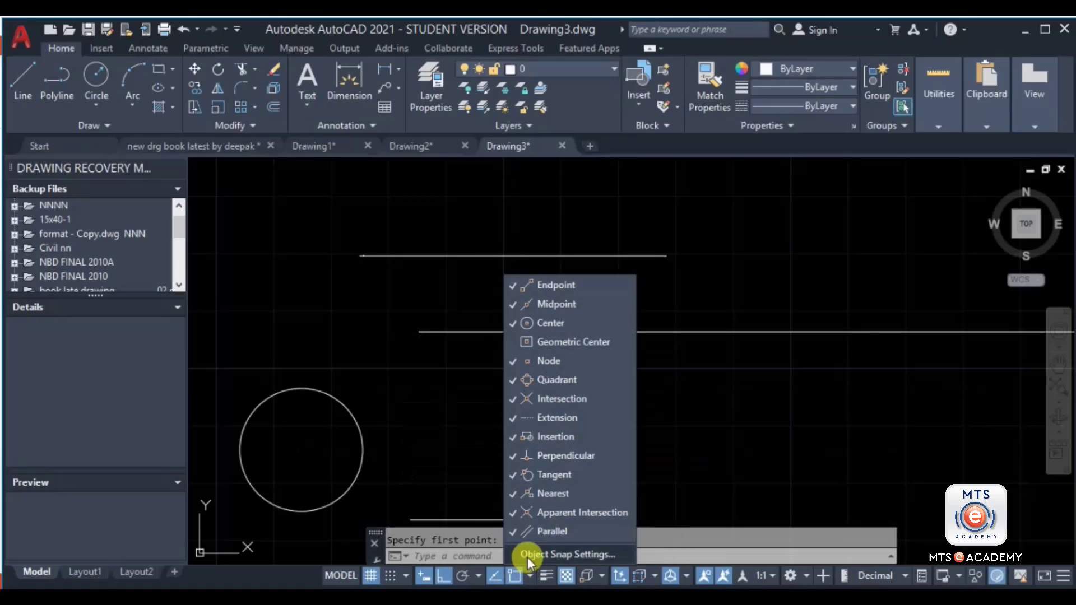
{"action": "left_click", "coordinate": [543, 555]}
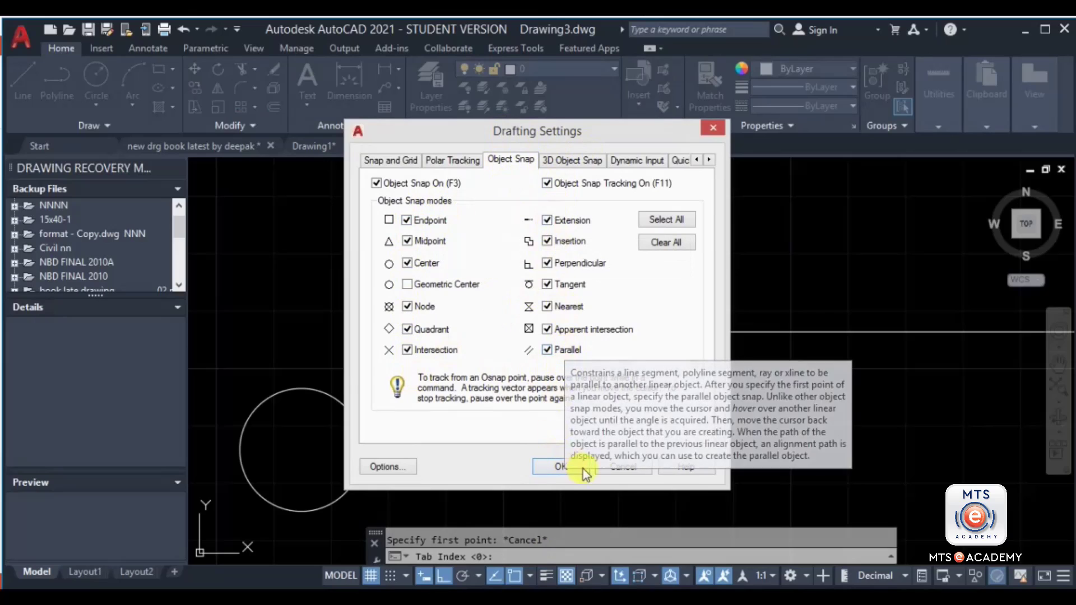
{"action": "left_click", "coordinate": [613, 468]}
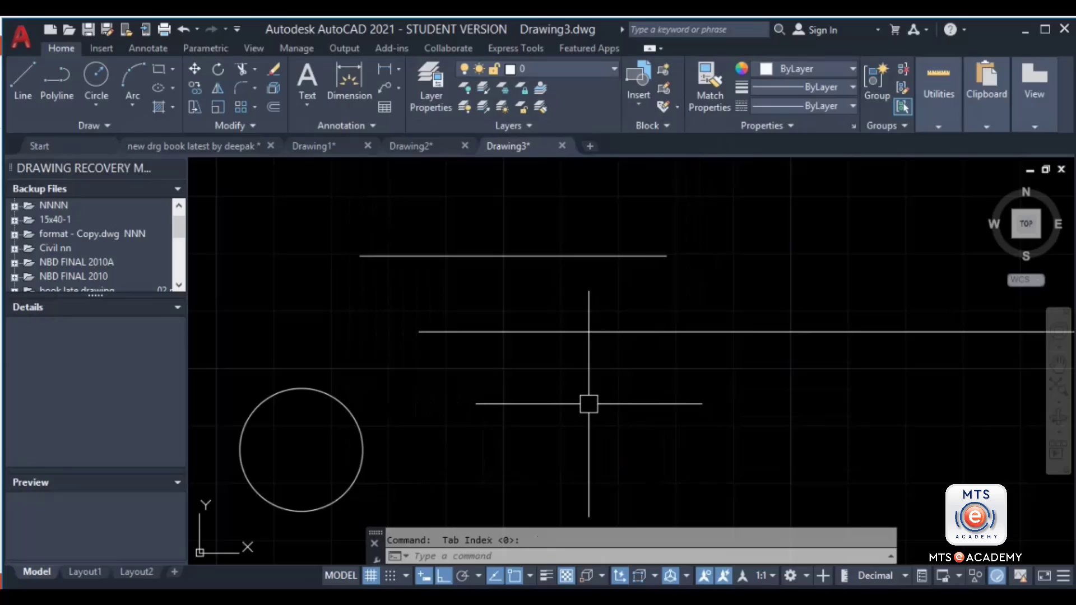
Step: Turn off the Endpoint object snap mode, keep Midpoint on, and test the snap points on the lines and circle with the Line command
{"action": "type", "text": "OS"}
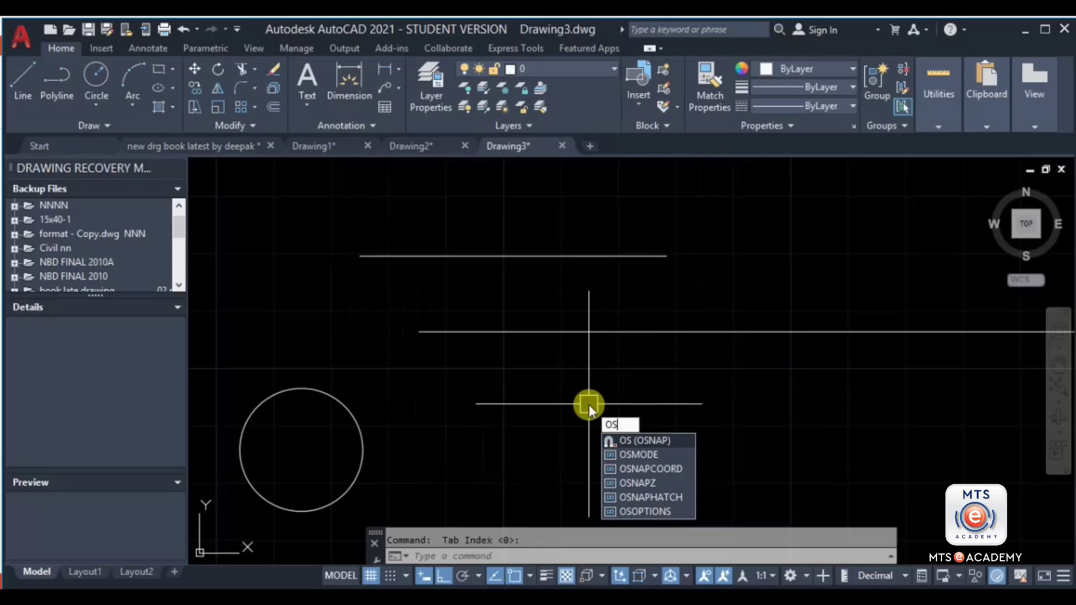
{"action": "key", "text": "Return"}
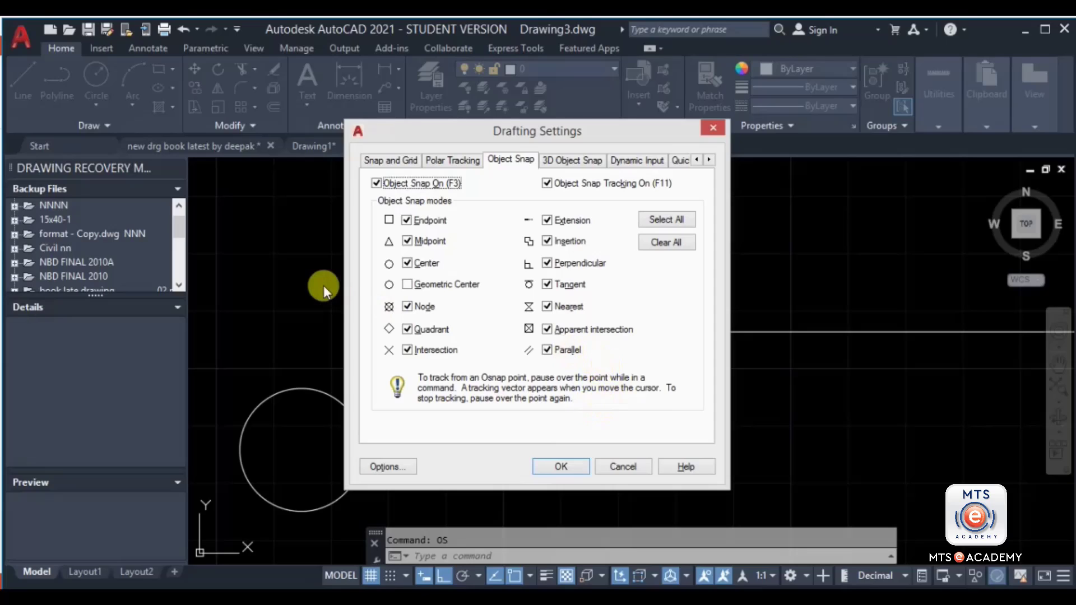
{"action": "left_click", "coordinate": [408, 241]}
{"action": "left_click", "coordinate": [408, 220]}
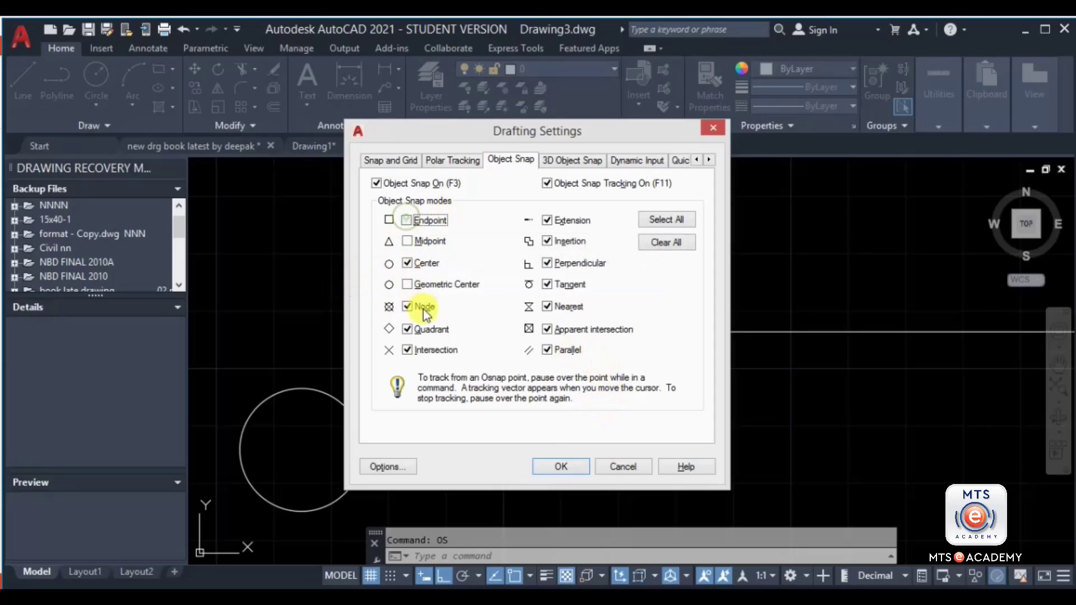
{"action": "left_click", "coordinate": [406, 241]}
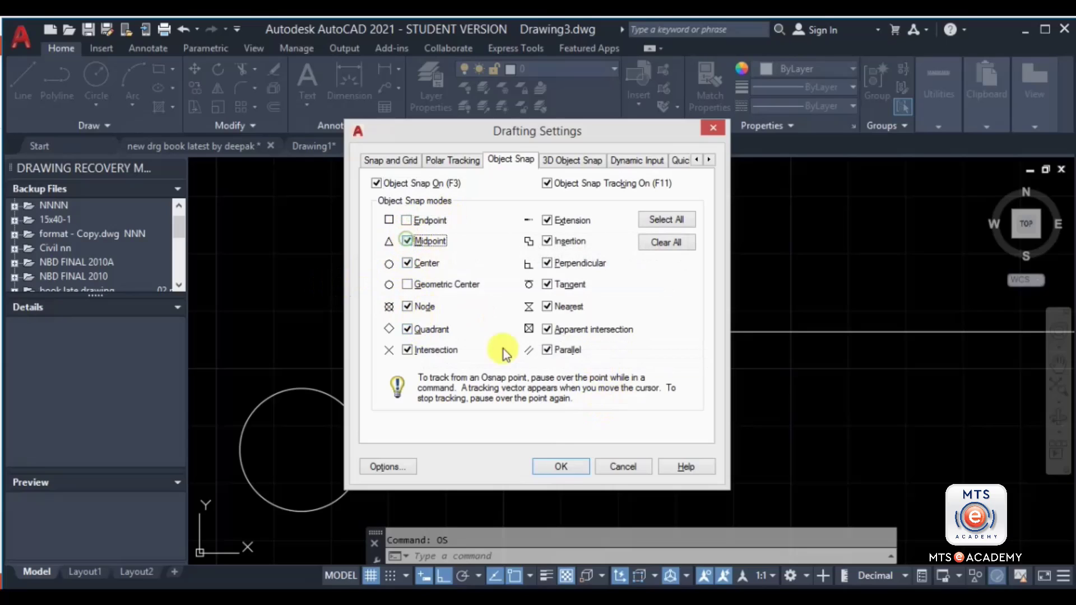
{"action": "left_click", "coordinate": [559, 468]}
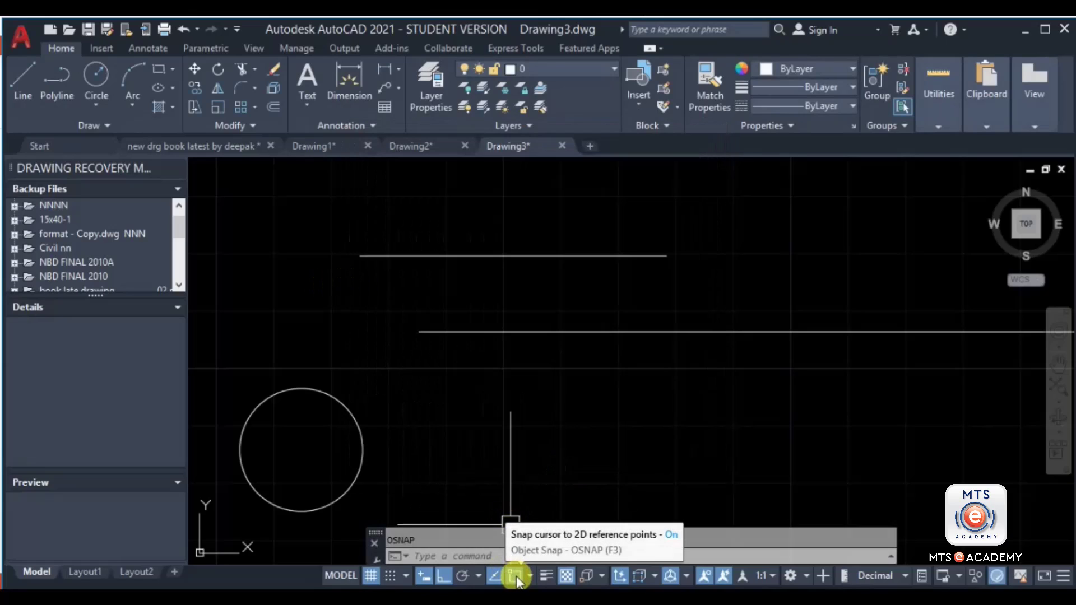
{"action": "left_click", "coordinate": [24, 81]}
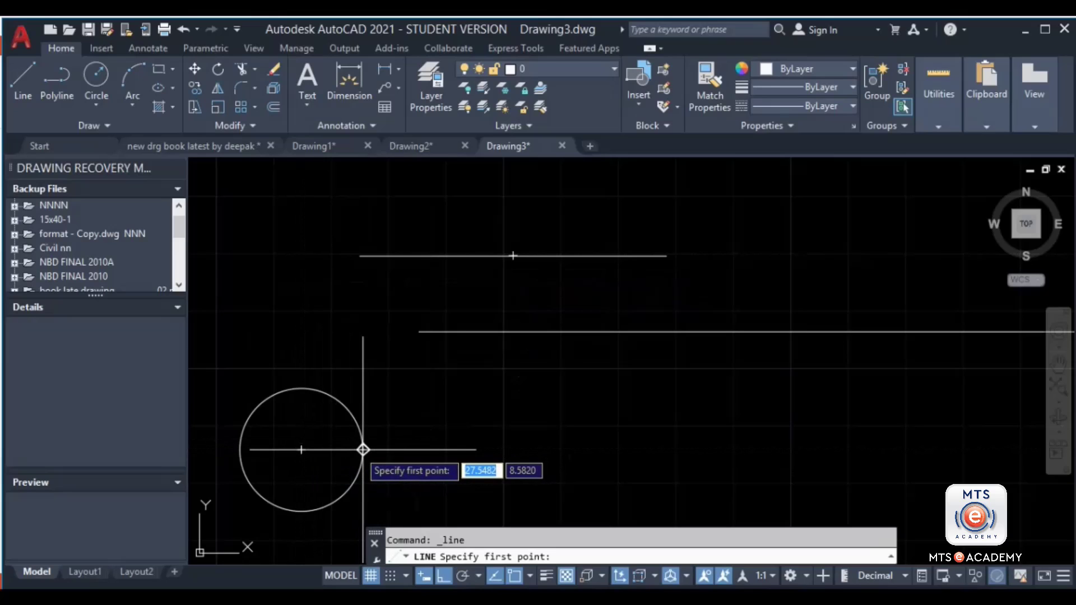
{"action": "key", "text": "Escape"}
Step: Turn off the Quadrant object snap mode and test the snap points on the circle with the Line command
{"action": "type", "text": "OS"}
{"action": "key", "text": "Return"}
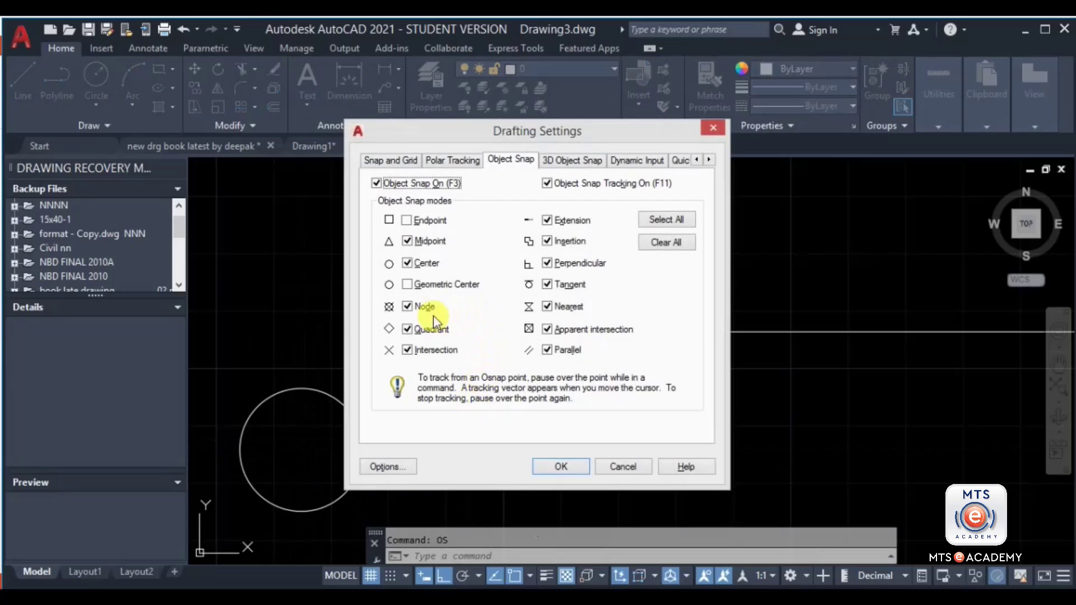
{"action": "left_click", "coordinate": [408, 330]}
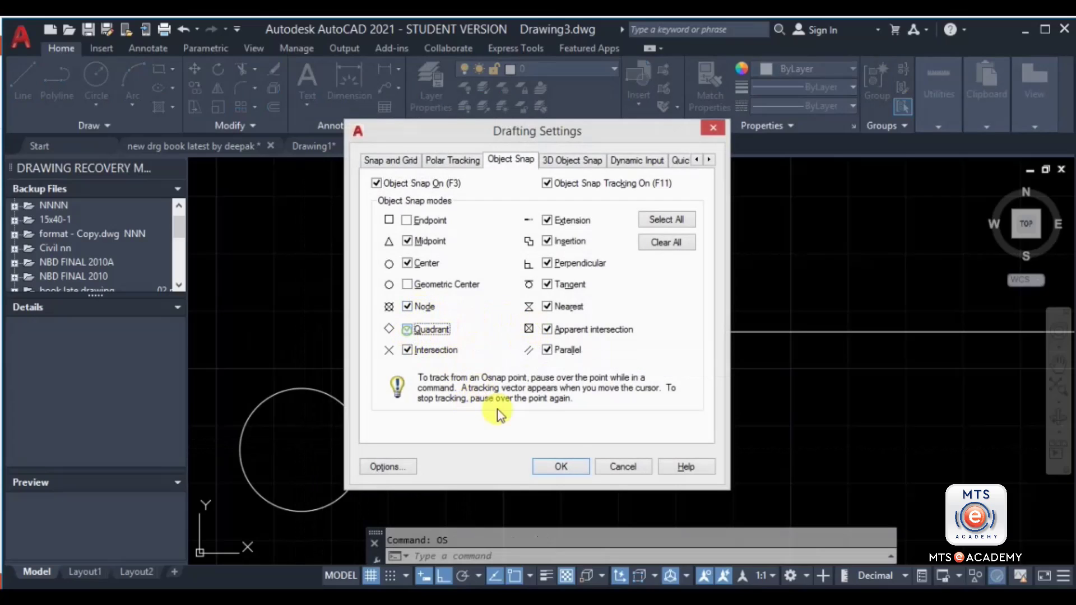
{"action": "left_click", "coordinate": [573, 465]}
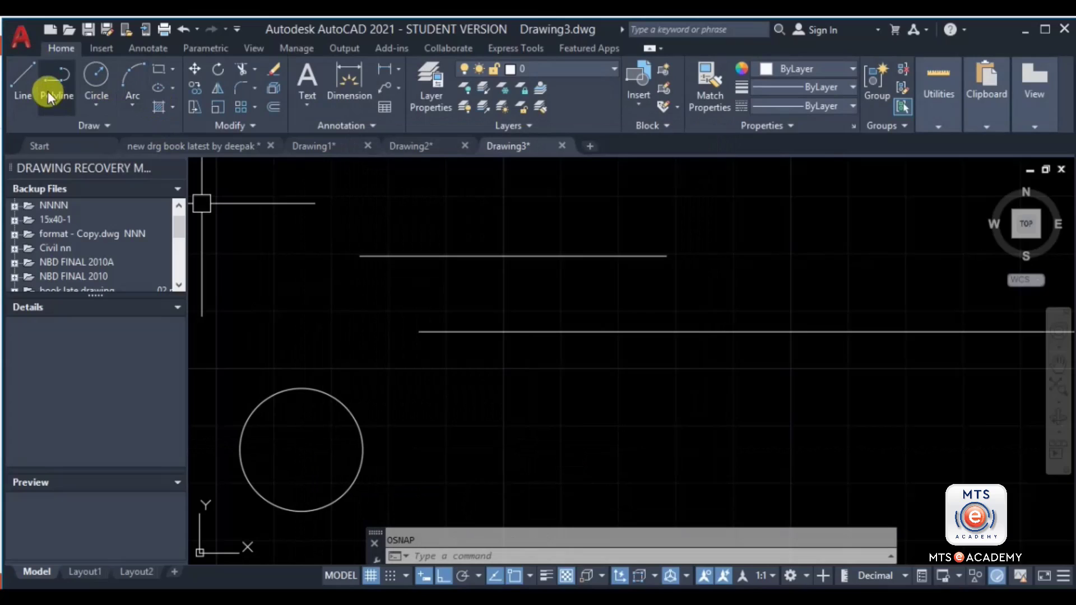
{"action": "left_click", "coordinate": [32, 81]}
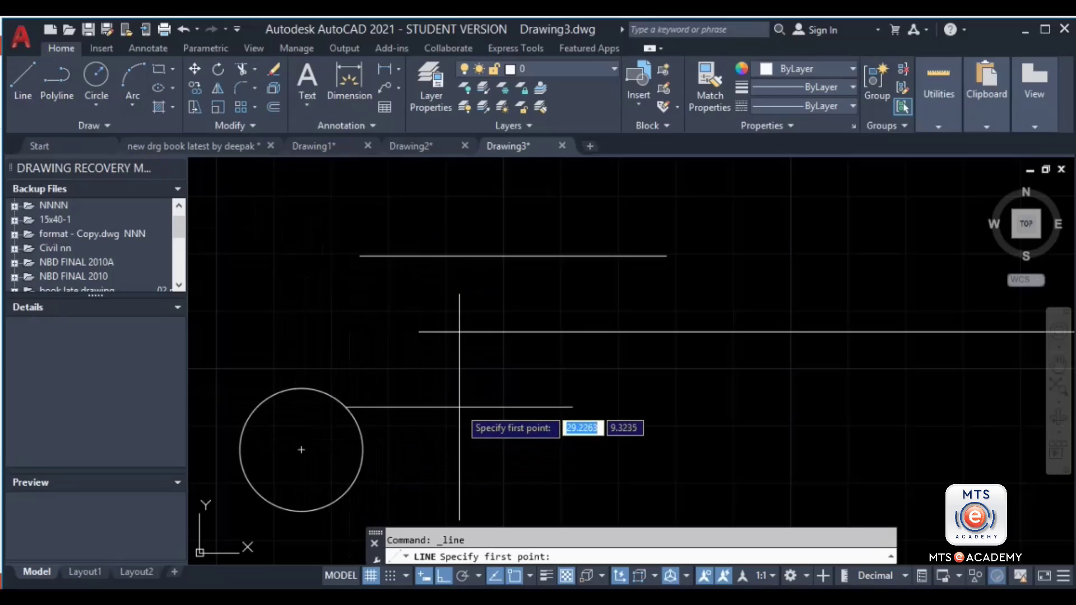
{"action": "key", "text": "Escape"}
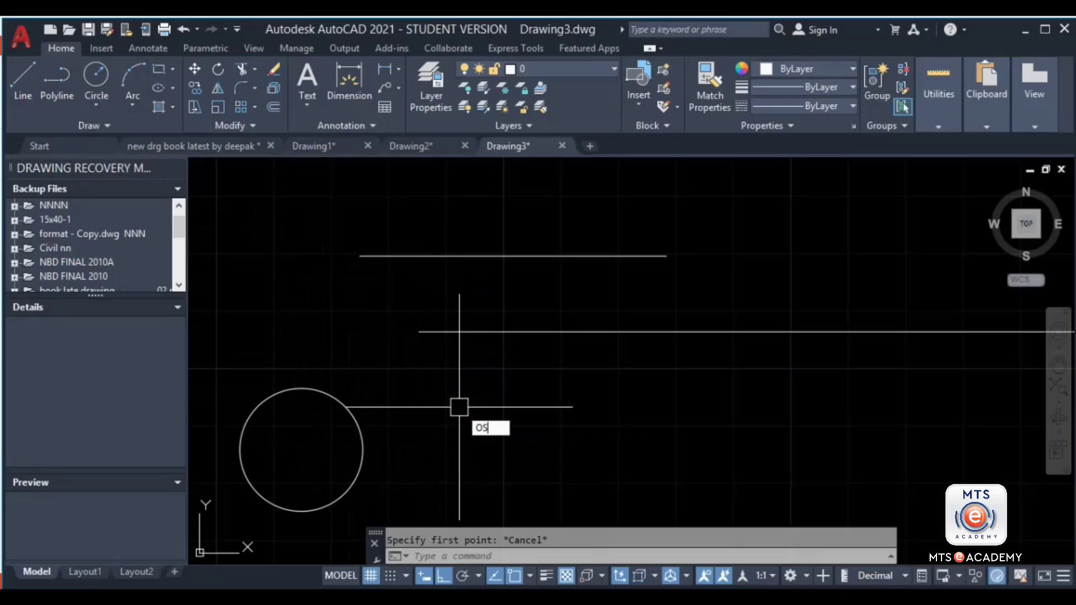
Step: Enable all object snap modes, including Geometric Center, in the drafting settings
{"action": "key", "text": "Return"}
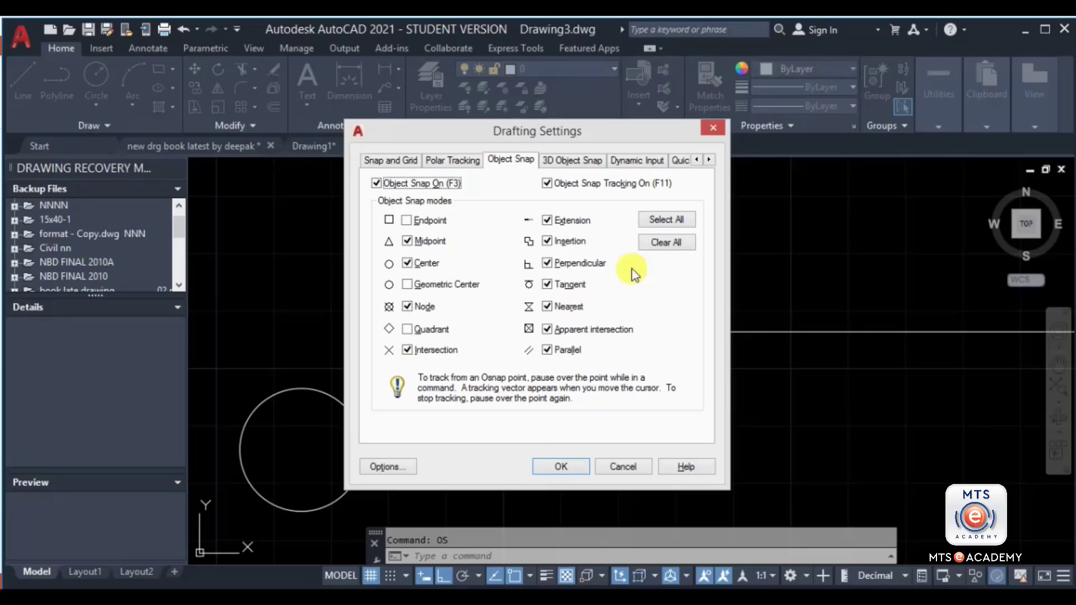
{"action": "left_click", "coordinate": [660, 223]}
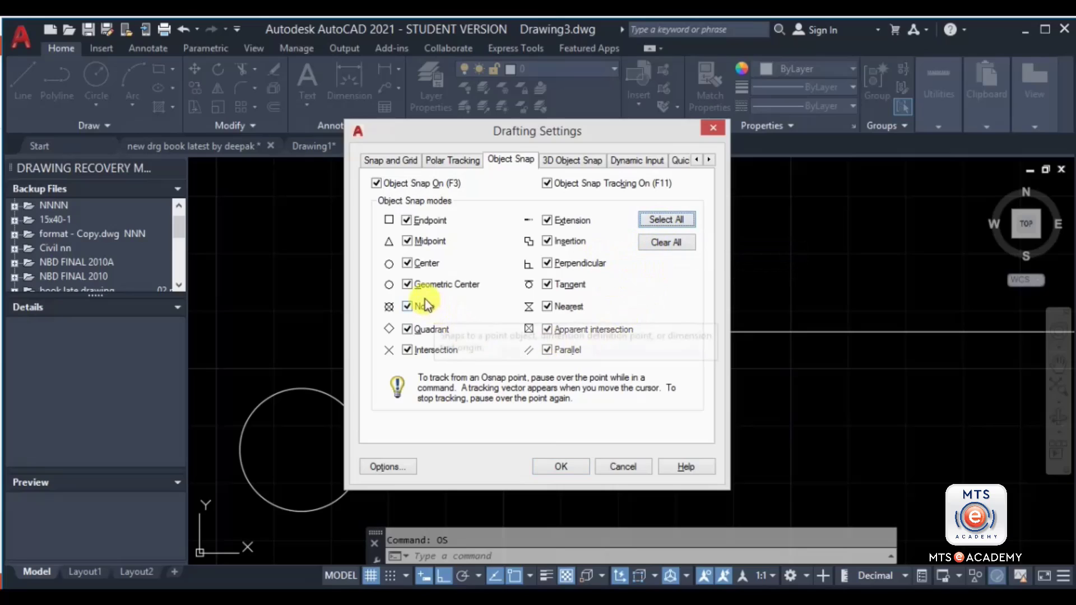
{"action": "left_click", "coordinate": [410, 285]}
{"action": "left_click", "coordinate": [408, 284]}
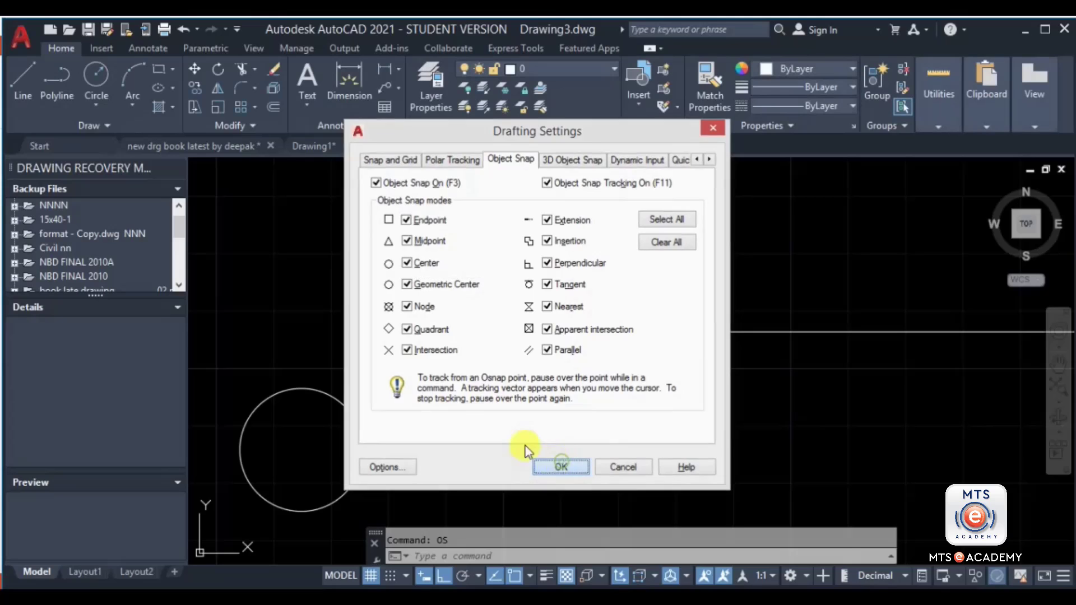
{"action": "left_click", "coordinate": [561, 467]}
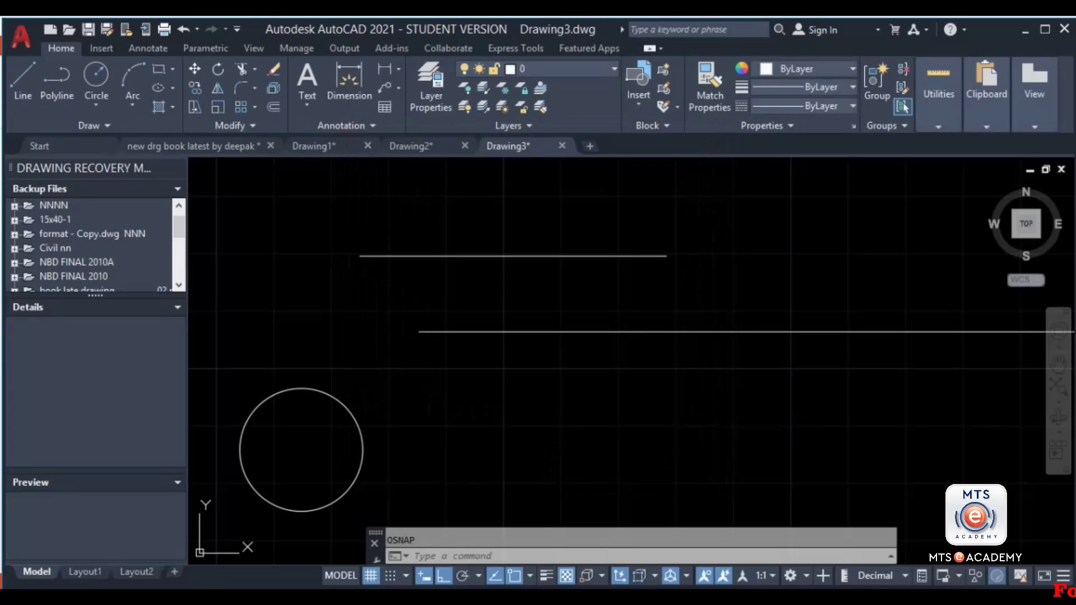
Step: Draw a wide rectangle above the two horizontal lines and check its geometric center snap with the Circle command
{"action": "scroll", "coordinate": [217, 319], "scroll_direction": "down", "scroll_amount": 2}
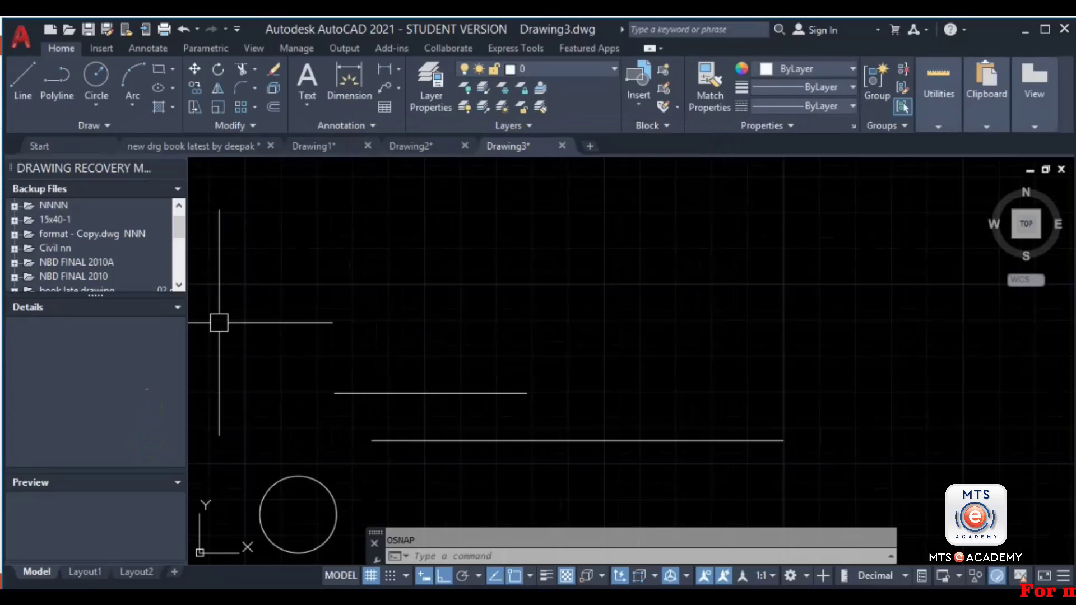
{"action": "left_click", "coordinate": [159, 68]}
{"action": "left_click", "coordinate": [409, 237]}
{"action": "left_click", "coordinate": [655, 333]}
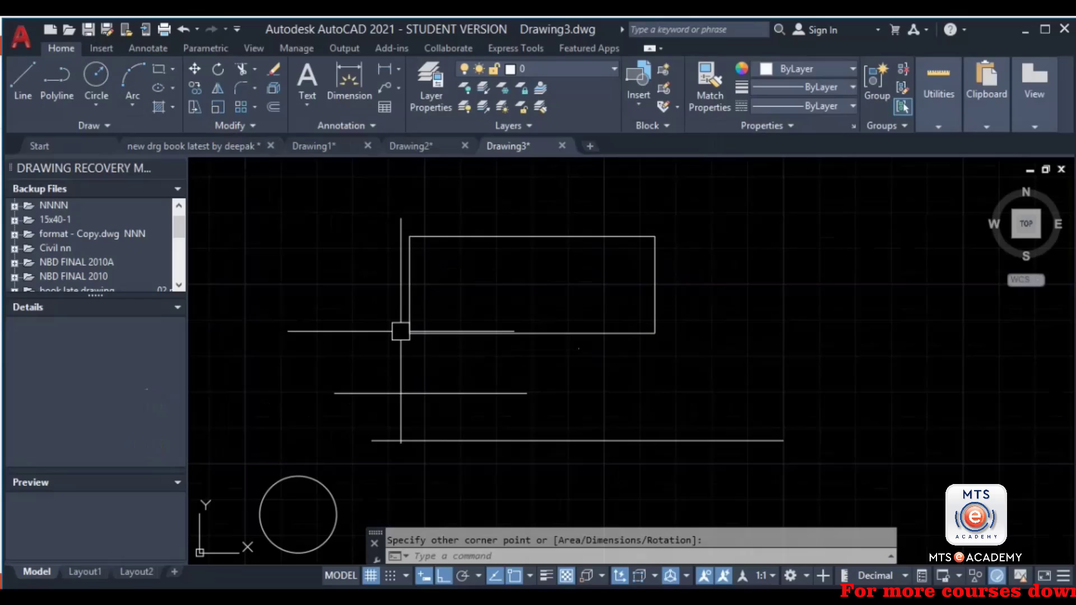
{"action": "left_click", "coordinate": [97, 77]}
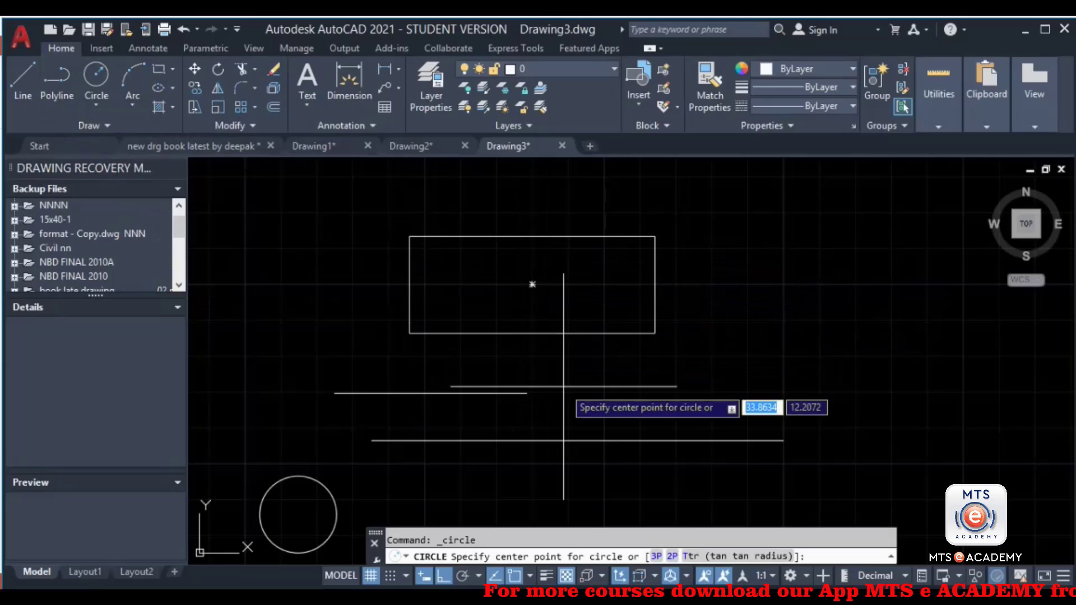
{"action": "key", "text": "Escape"}
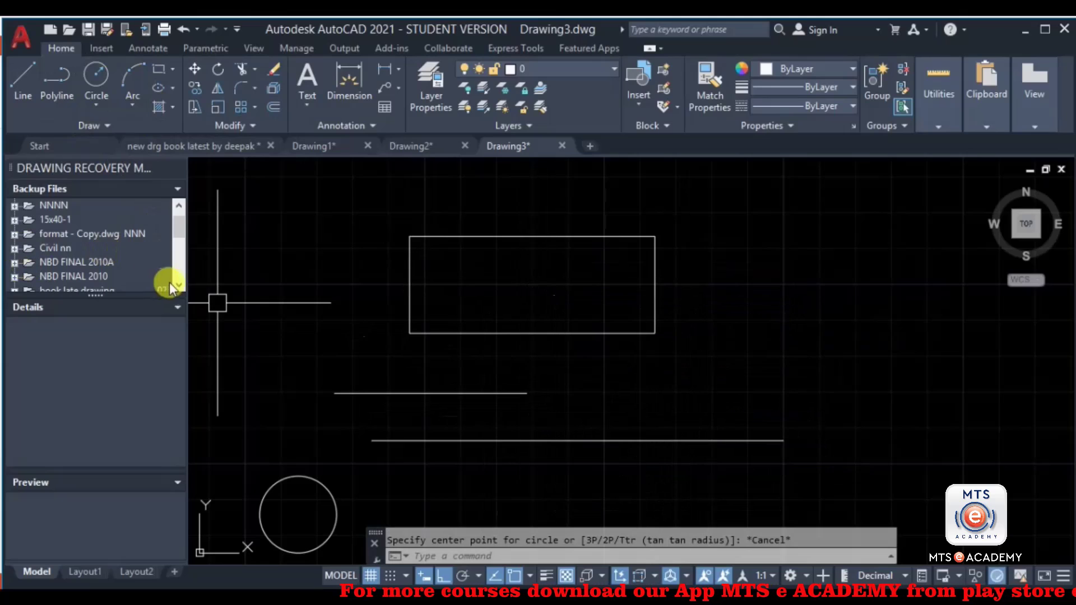
Step: Draw a circle with a radius of about 0.93 at the wide rectangle's geometric center and delete it
{"action": "left_click", "coordinate": [95, 76]}
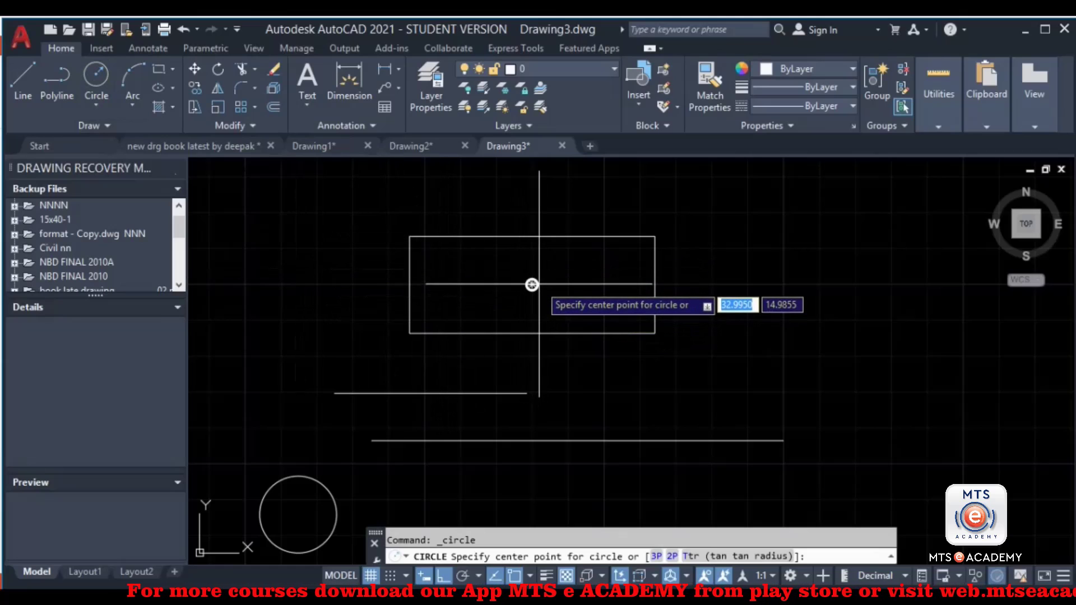
{"action": "left_click", "coordinate": [532, 285]}
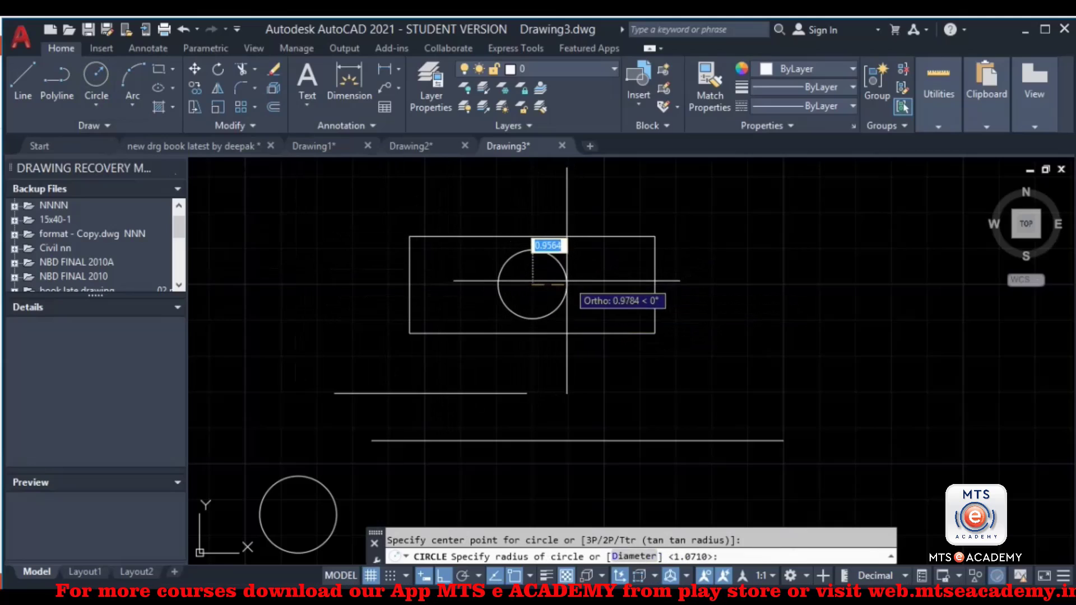
{"action": "left_click", "coordinate": [568, 298]}
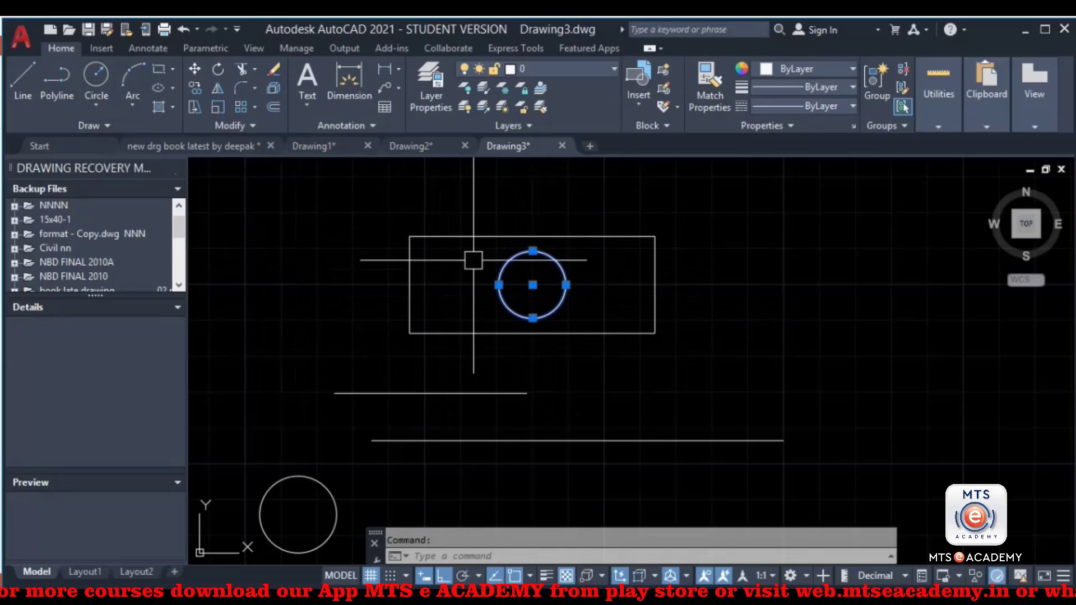
{"action": "key", "text": "Delete"}
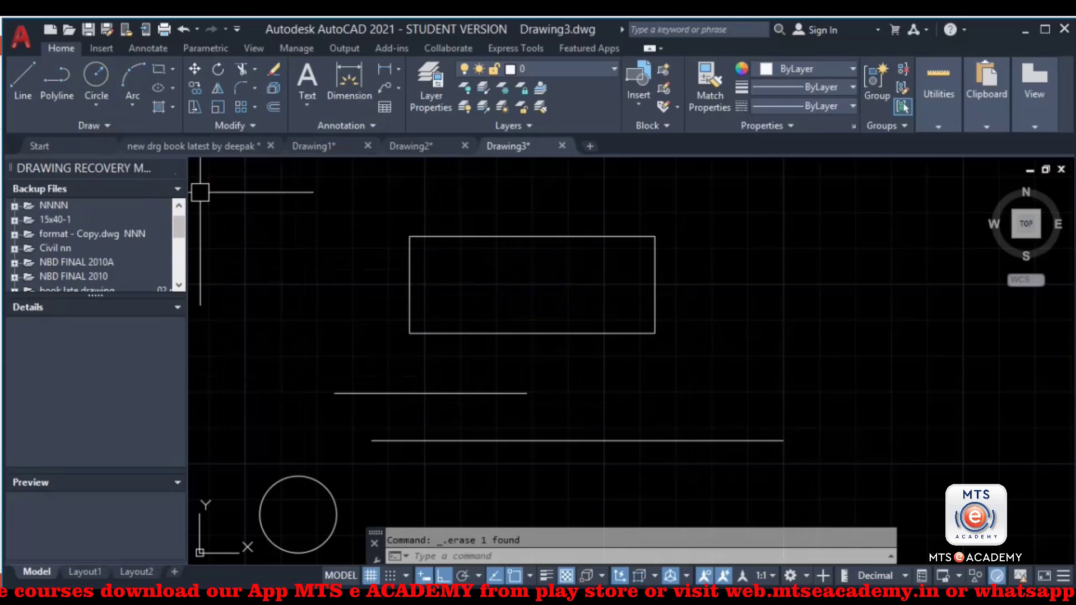
Step: Draw a nearly square rectangle to the right of the wide one and check its geometric center snap with the Circle command
{"action": "left_click", "coordinate": [154, 70]}
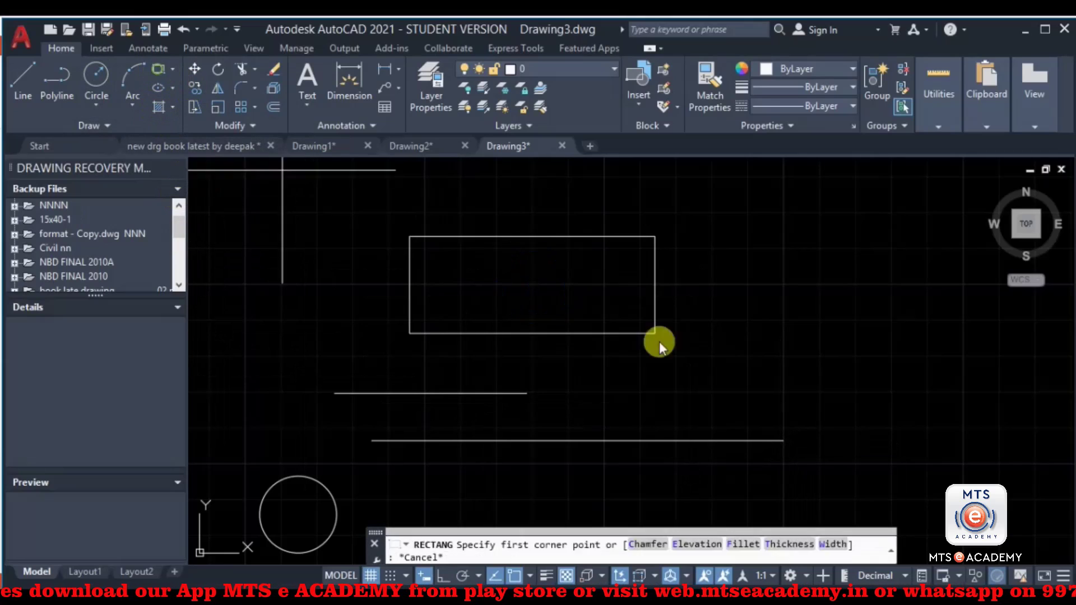
{"action": "left_click", "coordinate": [772, 255]}
{"action": "left_click", "coordinate": [918, 410]}
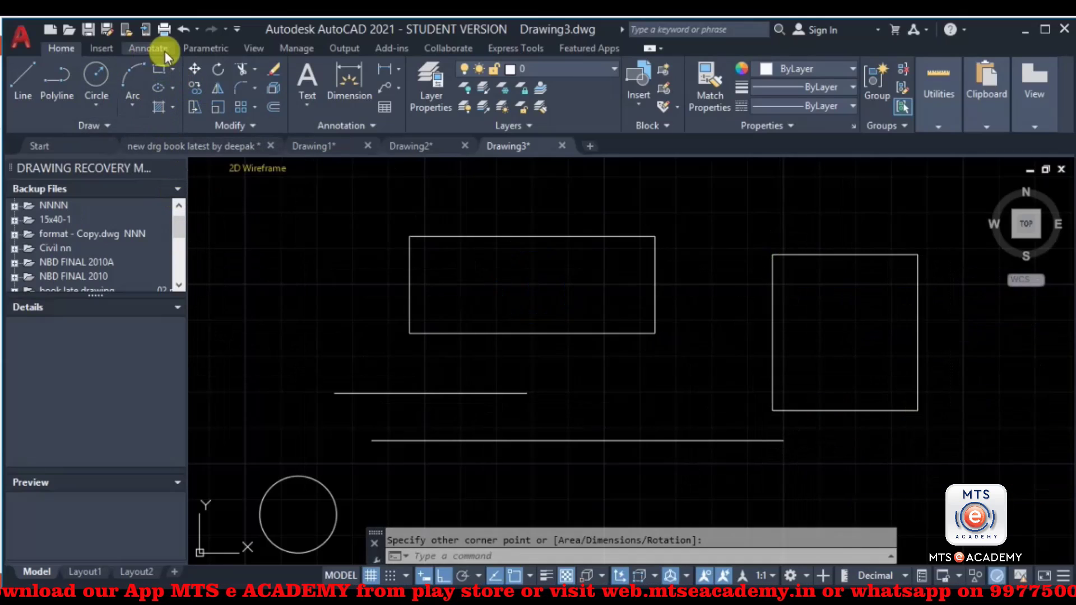
{"action": "left_click", "coordinate": [111, 73]}
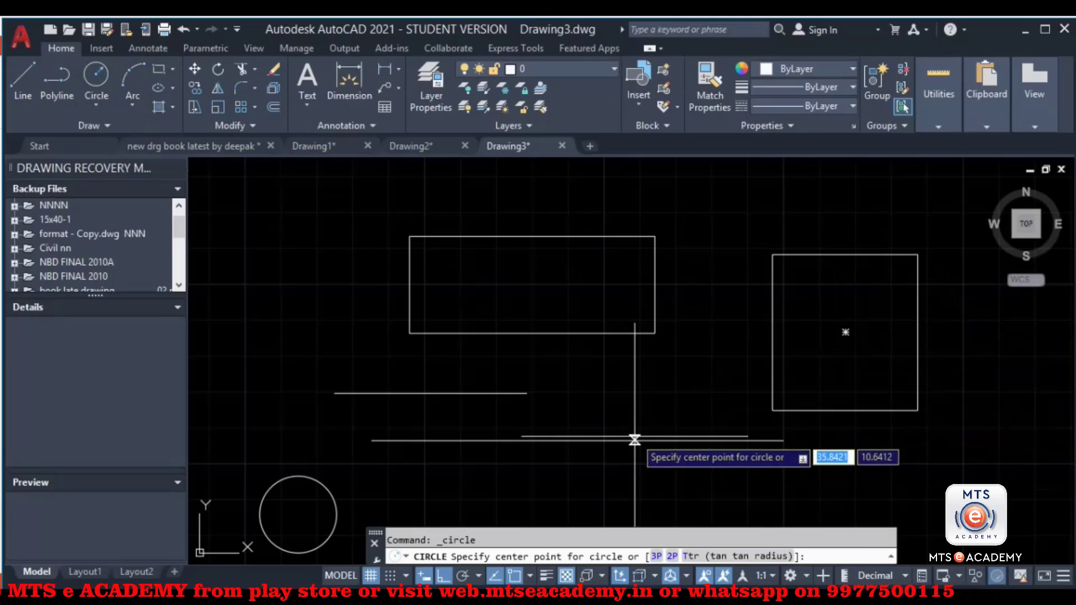
{"action": "key", "text": "Escape"}
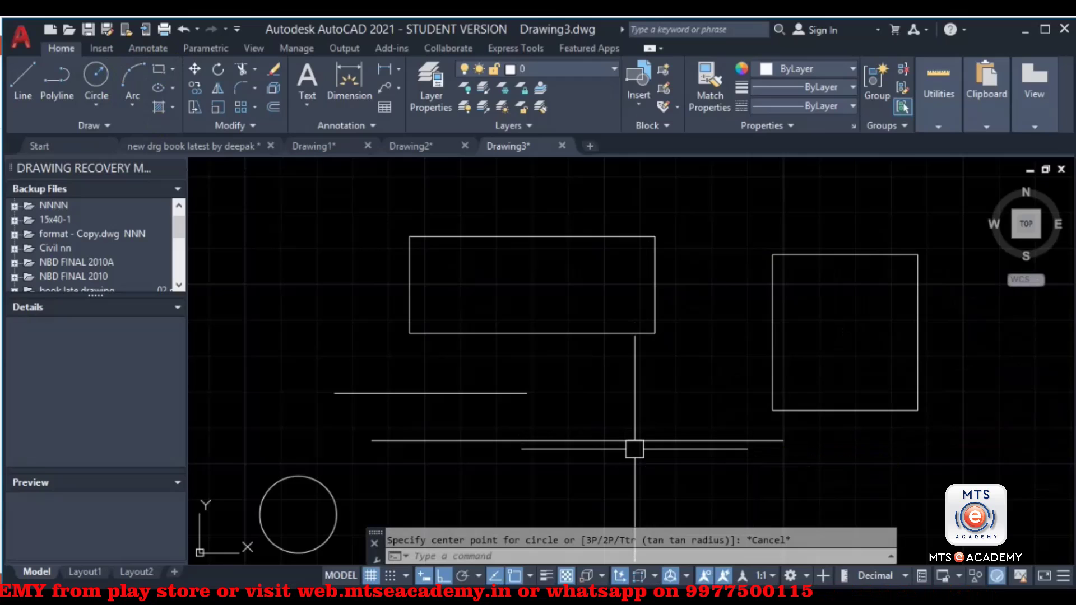
Step: Turn off the Geometric Center object snap mode in the drafting settings
{"action": "type", "text": "OS"}
{"action": "key", "text": "Return"}
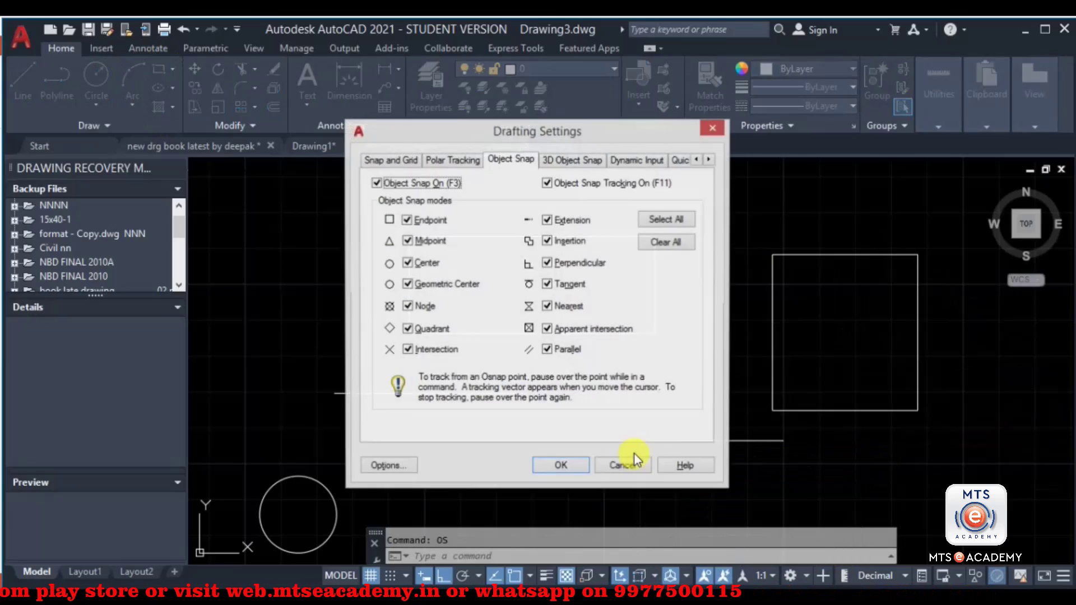
{"action": "left_click", "coordinate": [450, 285]}
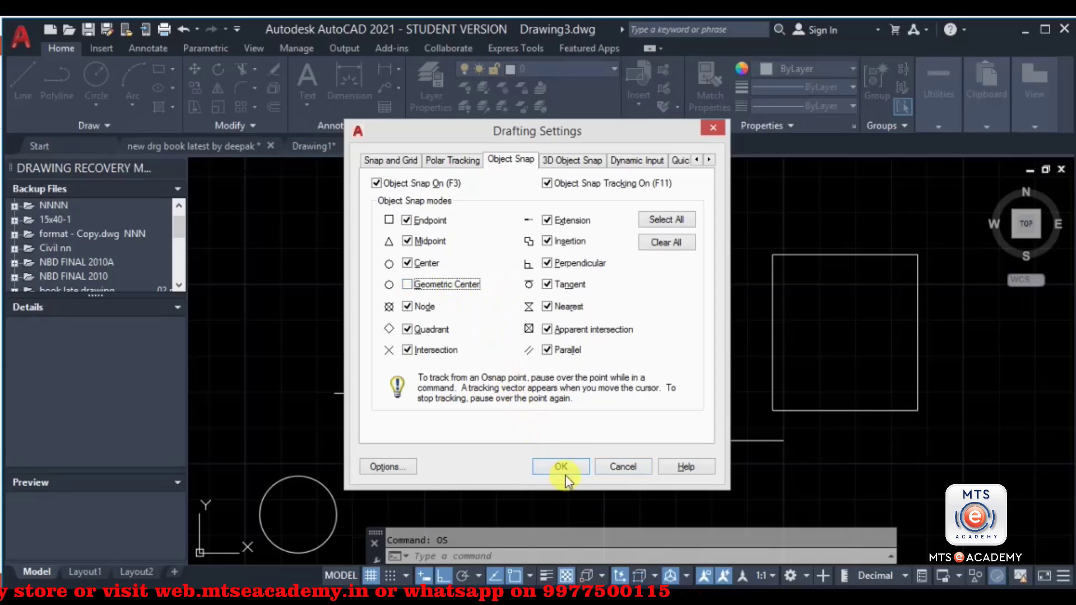
{"action": "left_click", "coordinate": [561, 467]}
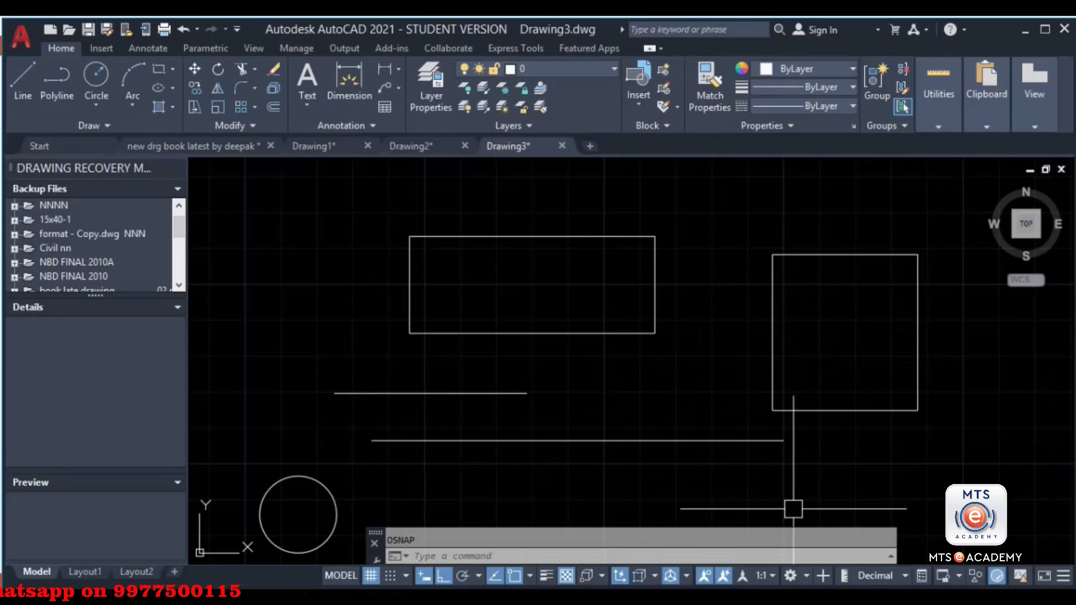
Step: Turn 2D object snap off, start the Line command to compare, and turn object snap back on
{"action": "left_click", "coordinate": [515, 576]}
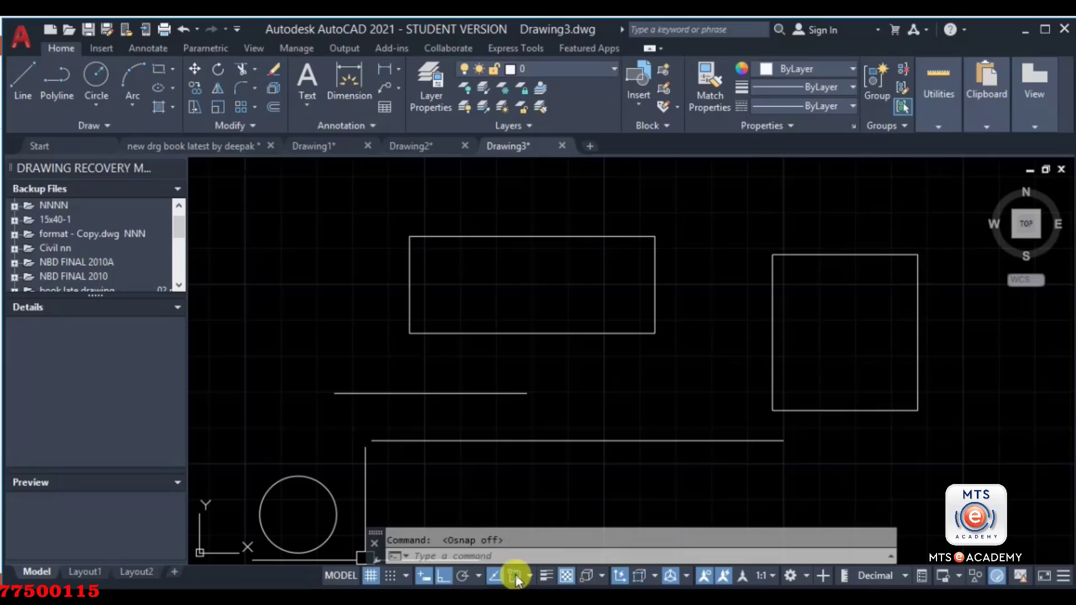
{"action": "left_click", "coordinate": [15, 85]}
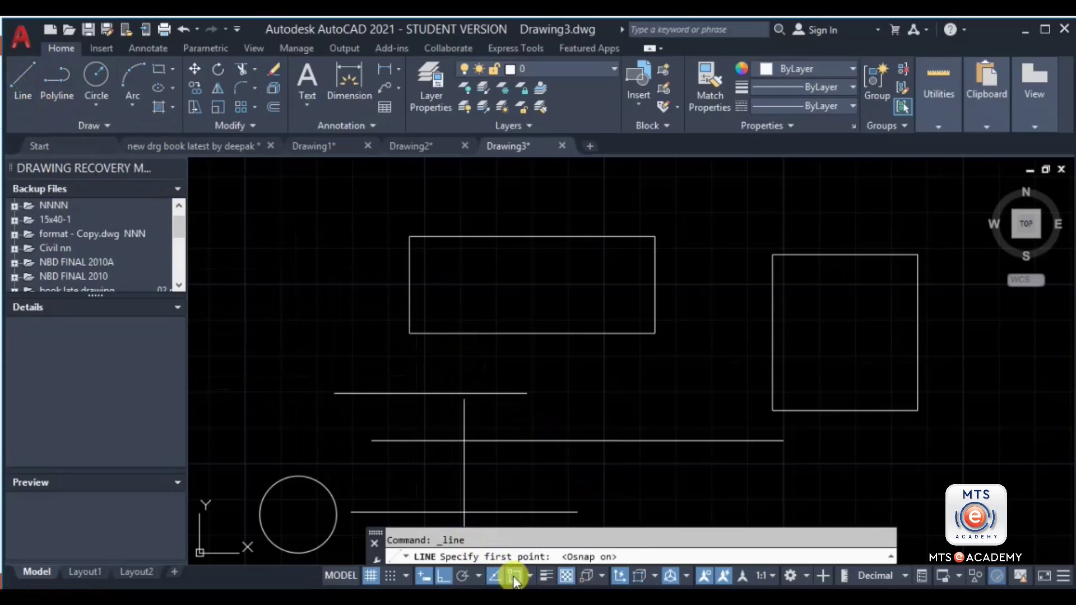
{"action": "key", "text": "Escape"}
Step: Review the Geometric Center mode in the object snap settings without changing it
{"action": "type", "text": "OS"}
{"action": "key", "text": "Return"}
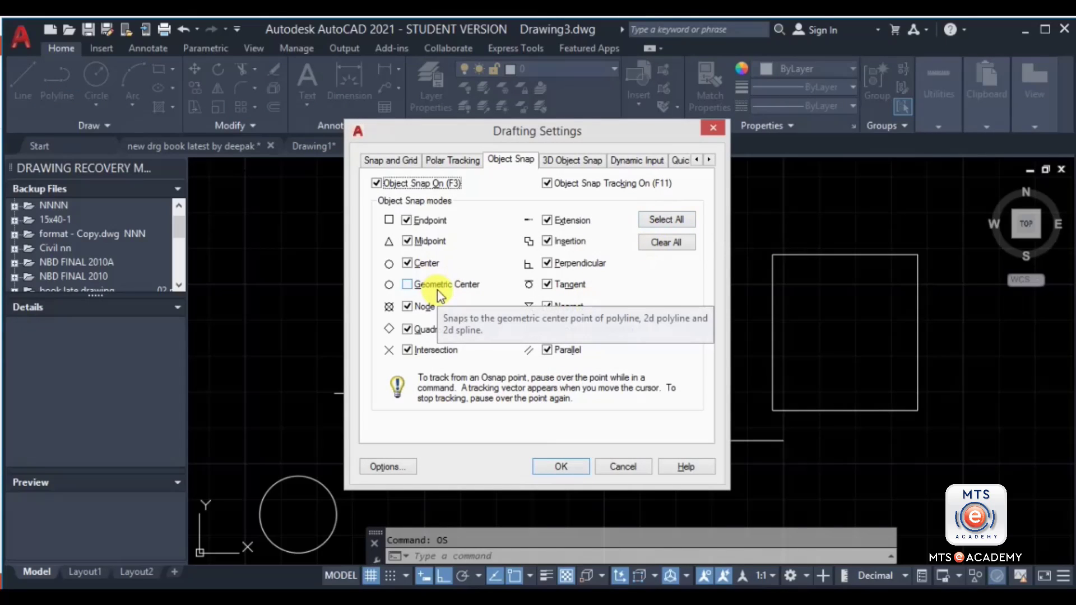
{"action": "left_click", "coordinate": [578, 465]}
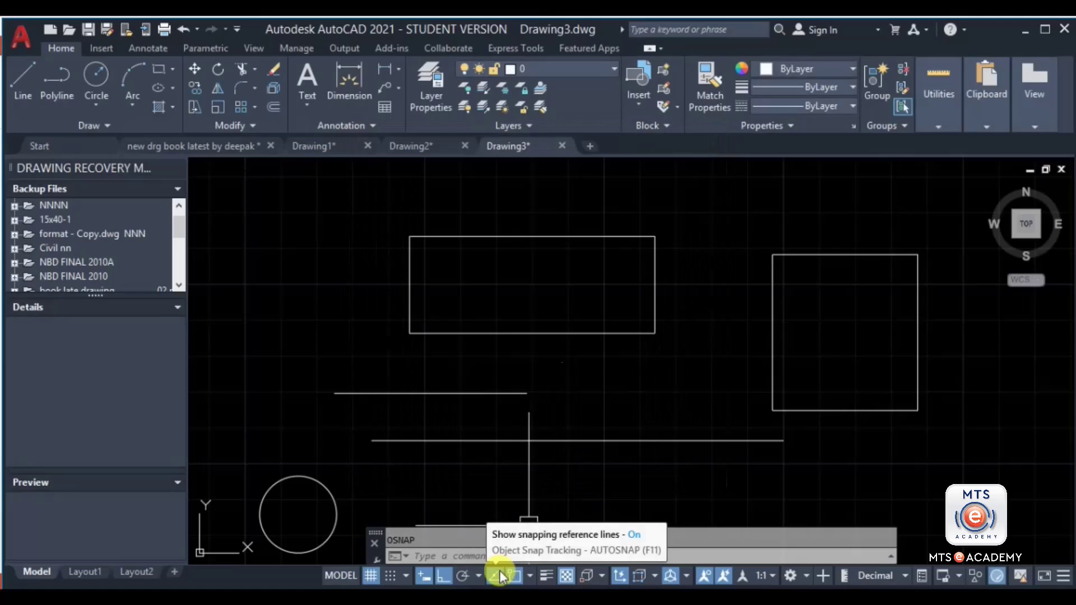
Step: Draw a circle with a radius of about 0.9 at the wide rectangle's center, located by tracking its top and left edge midpoints
{"action": "middle_click_drag", "start_coordinate": [487, 244], "coordinate": [465, 355]}
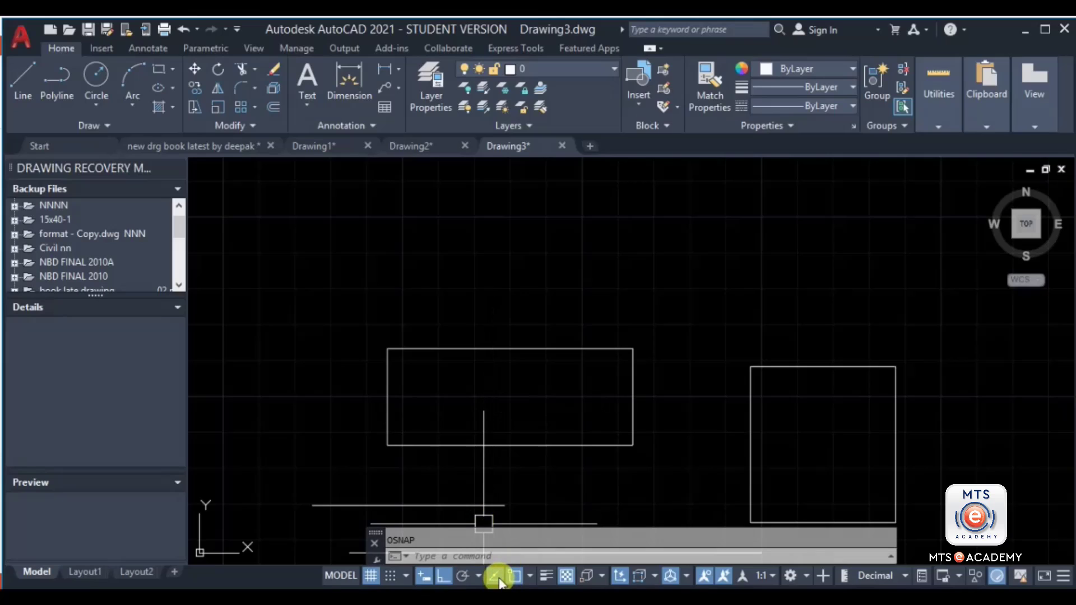
{"action": "left_click", "coordinate": [96, 73]}
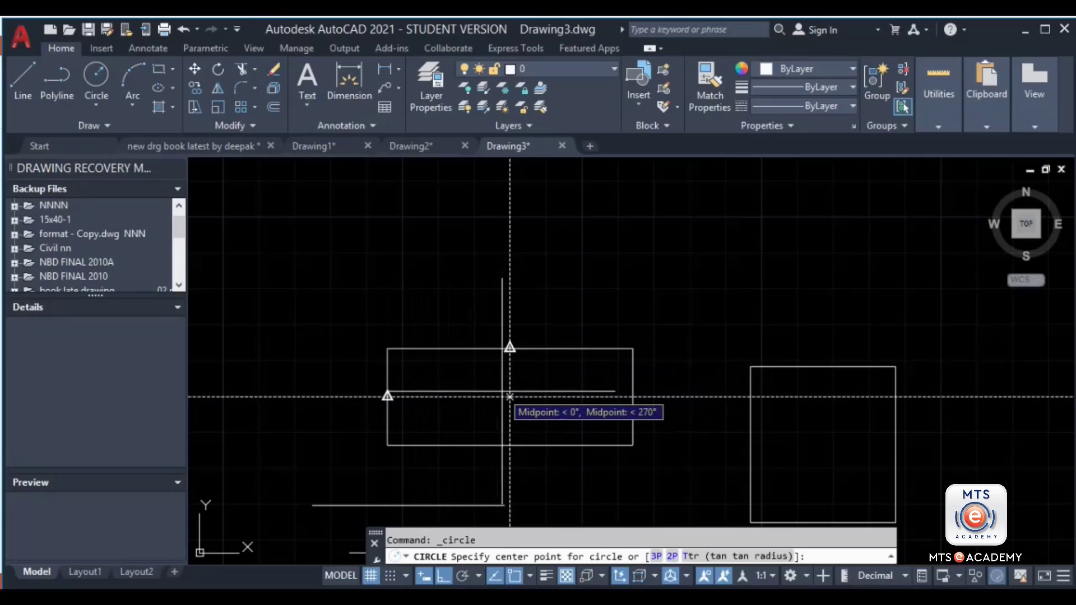
{"action": "left_click", "coordinate": [510, 397]}
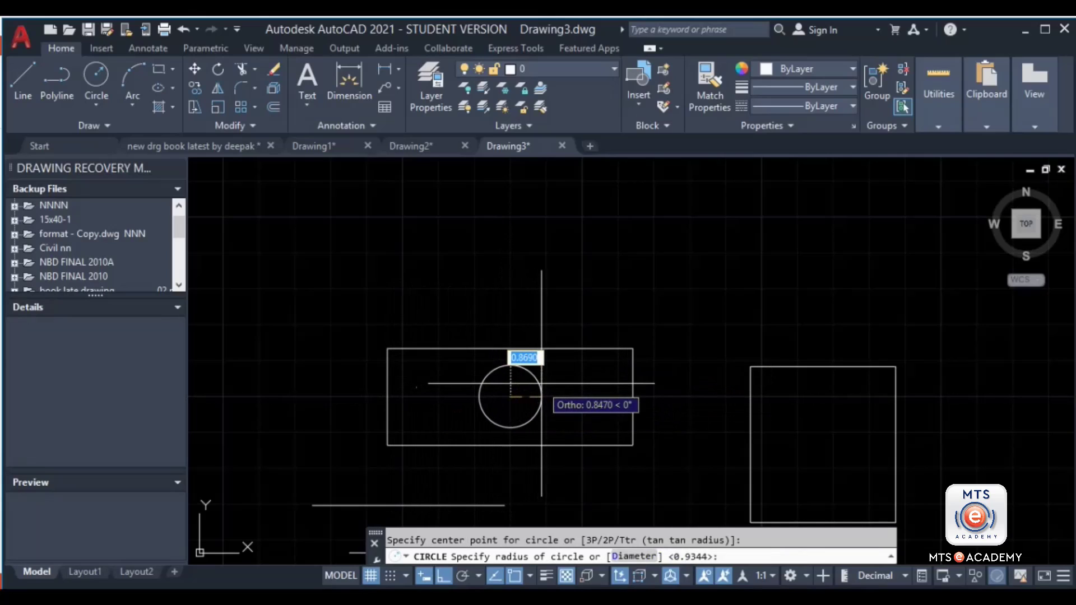
{"action": "left_click", "coordinate": [510, 366]}
Step: Draw an L shape above the wide rectangle from a vertical line and a horizontal line running right from its lower end
{"action": "middle_click_drag", "start_coordinate": [509, 310], "coordinate": [514, 449]}
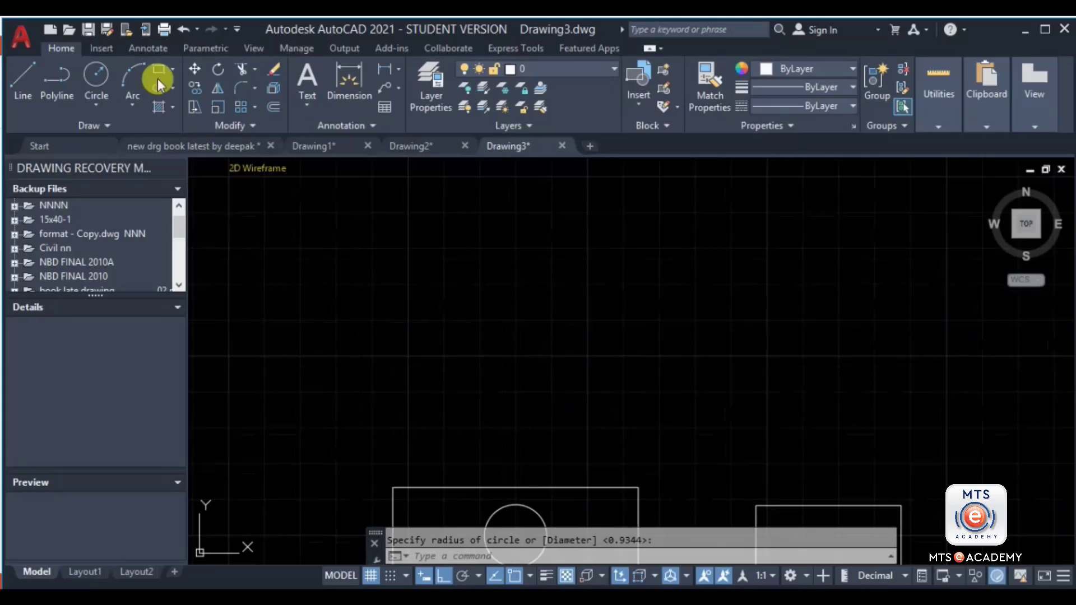
{"action": "left_click", "coordinate": [26, 81]}
{"action": "left_click", "coordinate": [450, 210]}
{"action": "left_click", "coordinate": [629, 429]}
{"action": "left_click", "coordinate": [701, 426]}
{"action": "key", "text": "Return"}
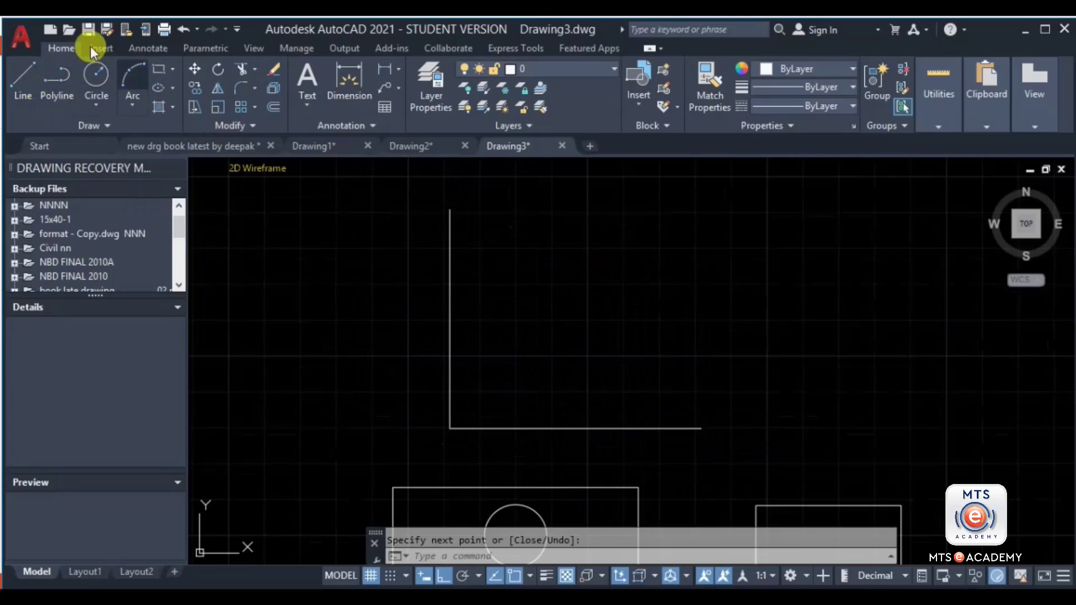
Step: Draw a second L shape from a vertical and a horizontal line, starting where tracking from the first L's two free ends intersects
{"action": "left_click", "coordinate": [19, 81]}
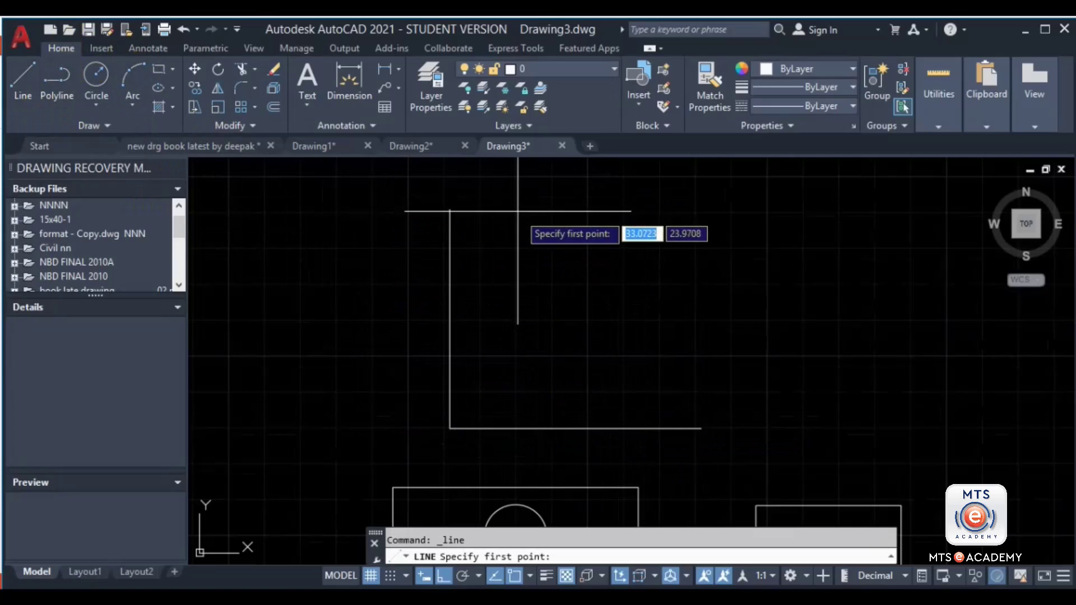
{"action": "middle_click_drag", "start_coordinate": [509, 213], "coordinate": [471, 228]}
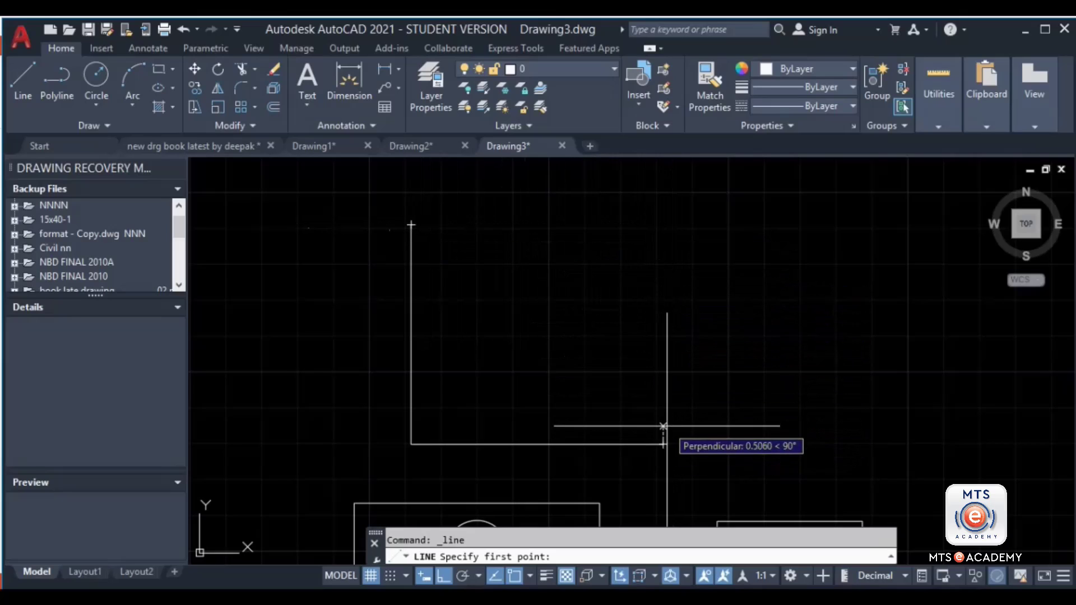
{"action": "left_click", "coordinate": [662, 226]}
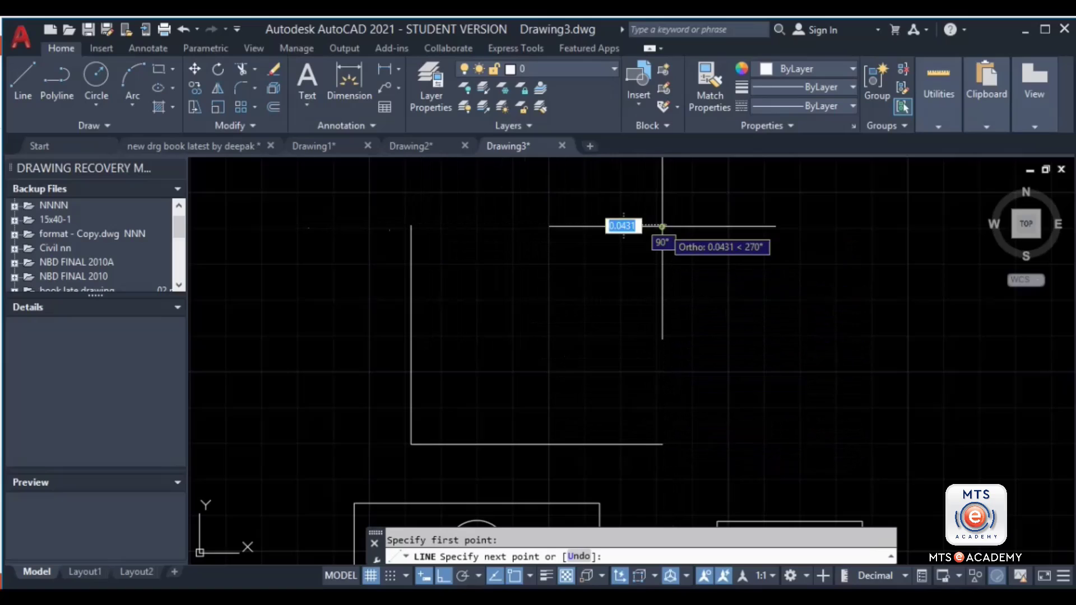
{"action": "left_click", "coordinate": [741, 372]}
{"action": "left_click", "coordinate": [926, 371]}
{"action": "key", "text": "Escape"}
{"action": "middle_click_drag", "start_coordinate": [734, 302], "coordinate": [444, 419]}
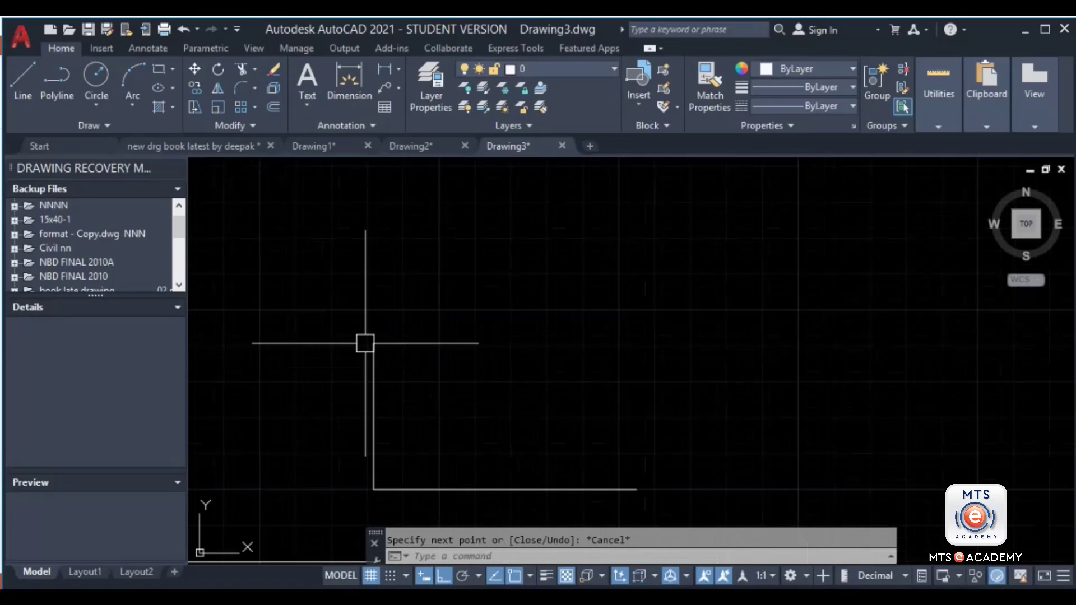
Step: Draw a circle inside the second L shape, centered by tracking the midpoints of its vertical and horizontal lines
{"action": "left_click", "coordinate": [103, 81]}
{"action": "middle_click_drag", "start_coordinate": [510, 313], "coordinate": [498, 233]}
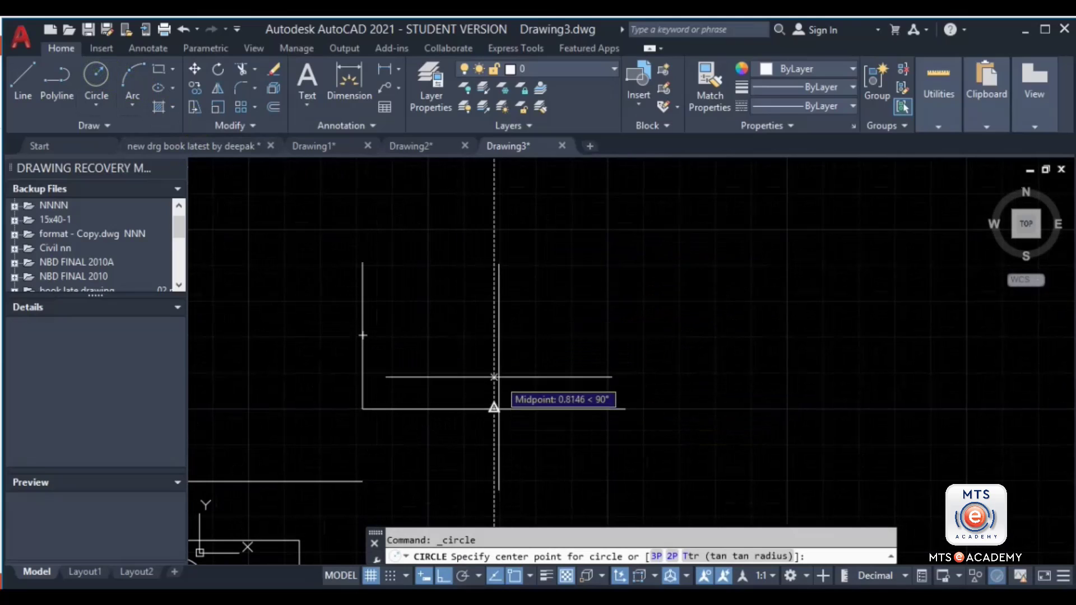
{"action": "left_click", "coordinate": [494, 336]}
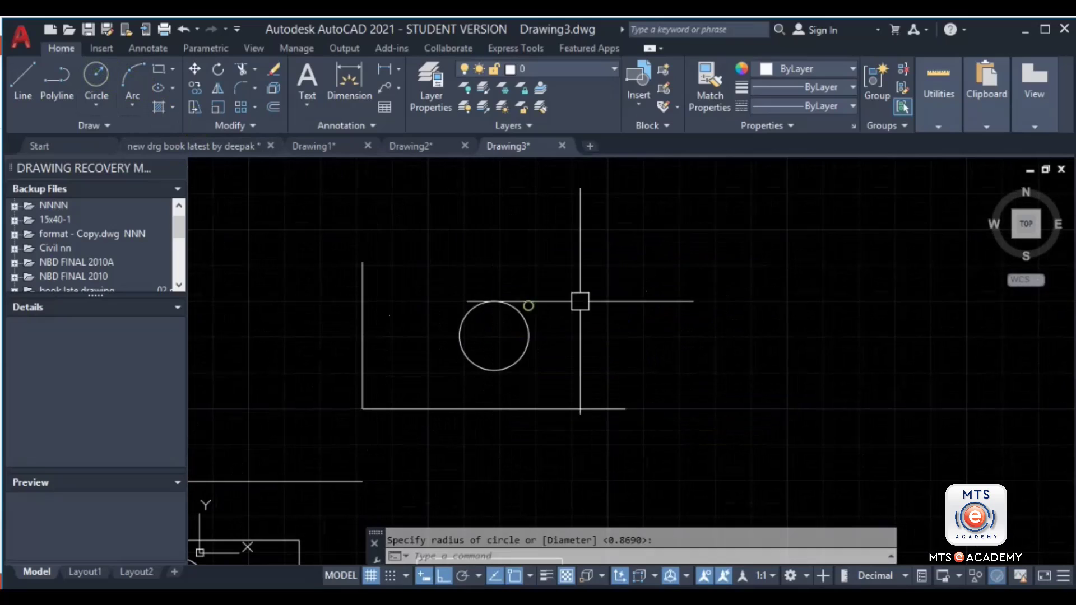
{"action": "scroll", "coordinate": [611, 308], "scroll_direction": "down", "scroll_amount": 2}
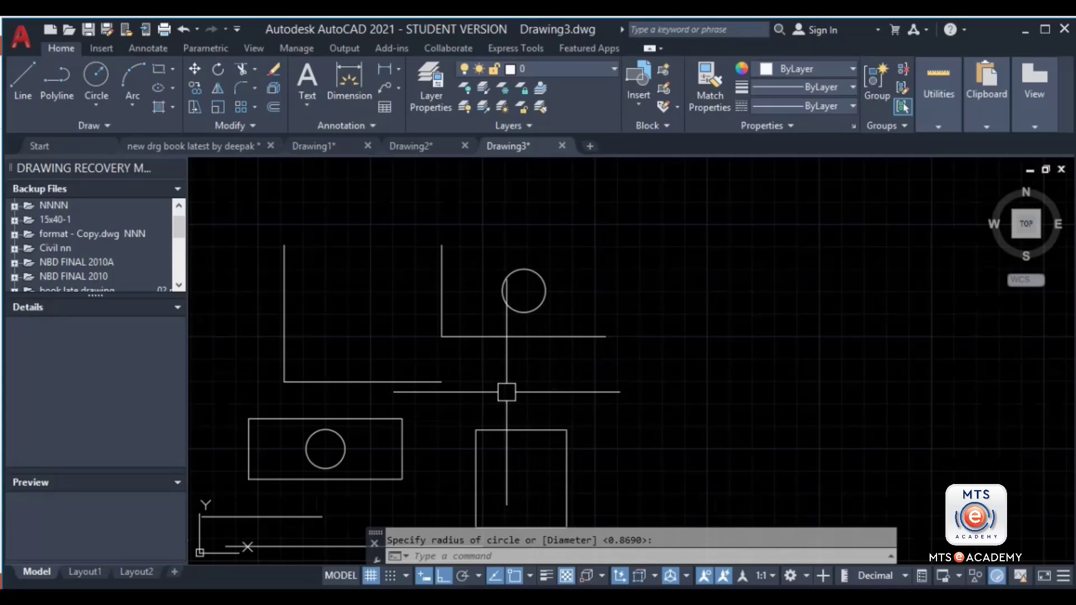
Step: Turn object snap tracking off, start the Circle command near the first L shape to compare, and turn tracking back on
{"action": "left_click", "coordinate": [493, 578]}
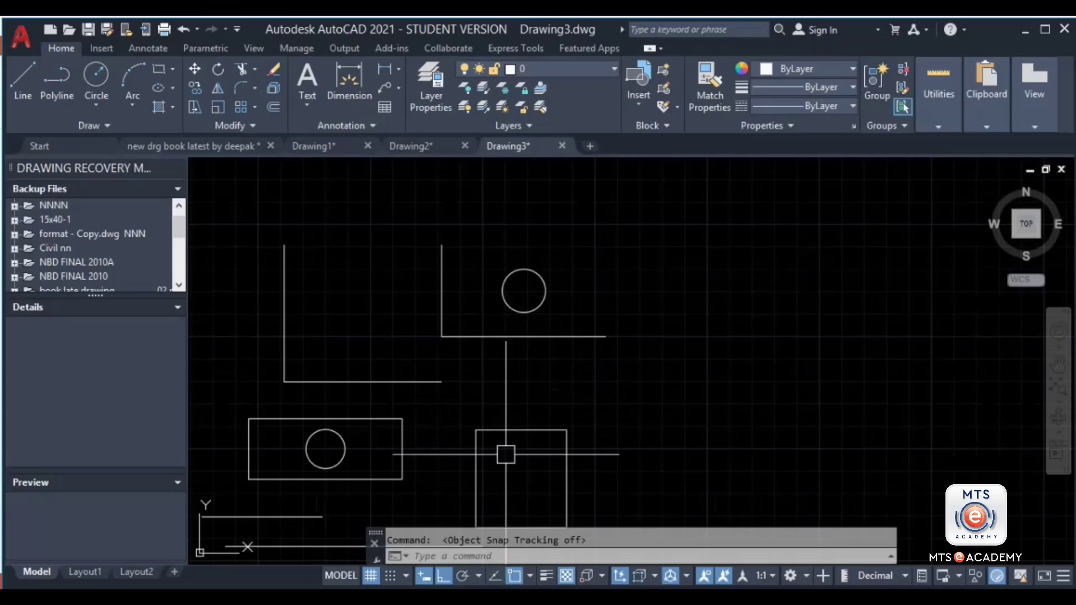
{"action": "middle_click_drag", "start_coordinate": [678, 445], "coordinate": [764, 452]}
{"action": "scroll", "coordinate": [191, 160], "scroll_direction": "up", "scroll_amount": 2}
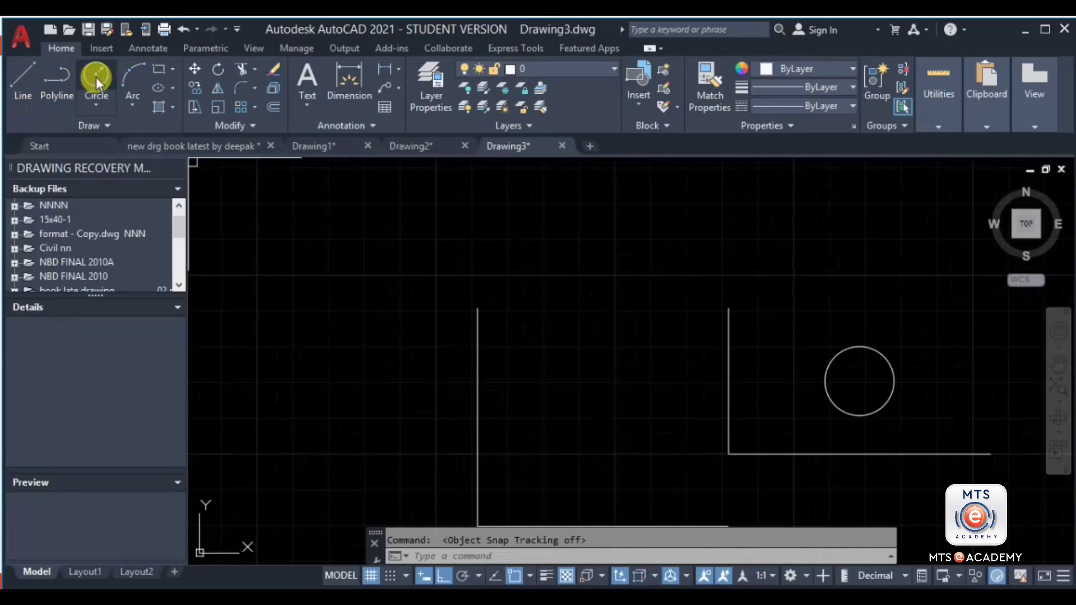
{"action": "left_click", "coordinate": [96, 76]}
{"action": "middle_click_drag", "start_coordinate": [550, 494], "coordinate": [509, 406]}
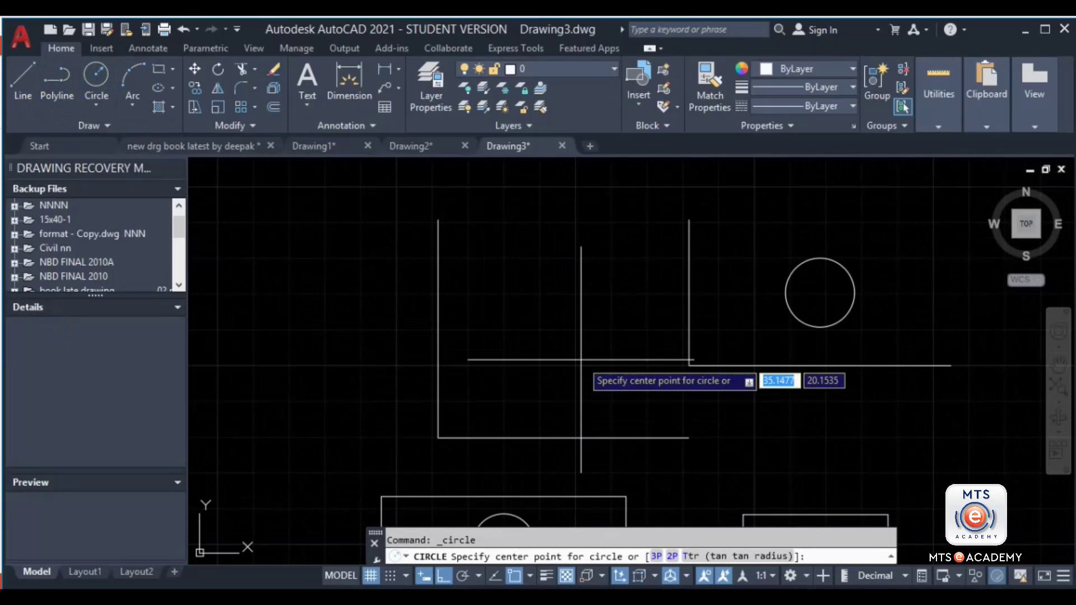
{"action": "key", "text": "Escape"}
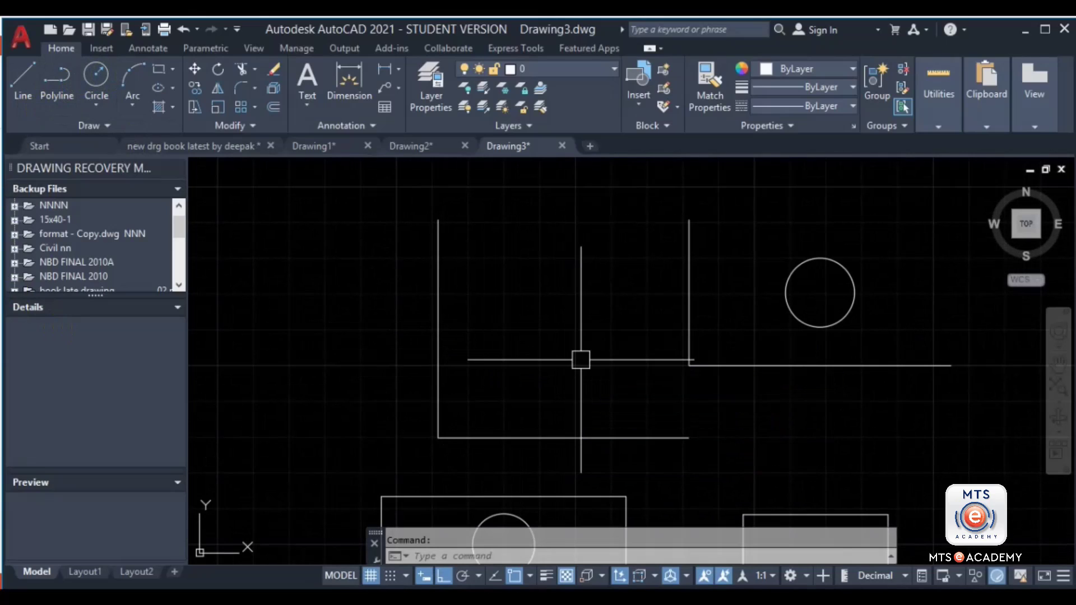
{"action": "left_click", "coordinate": [493, 574]}
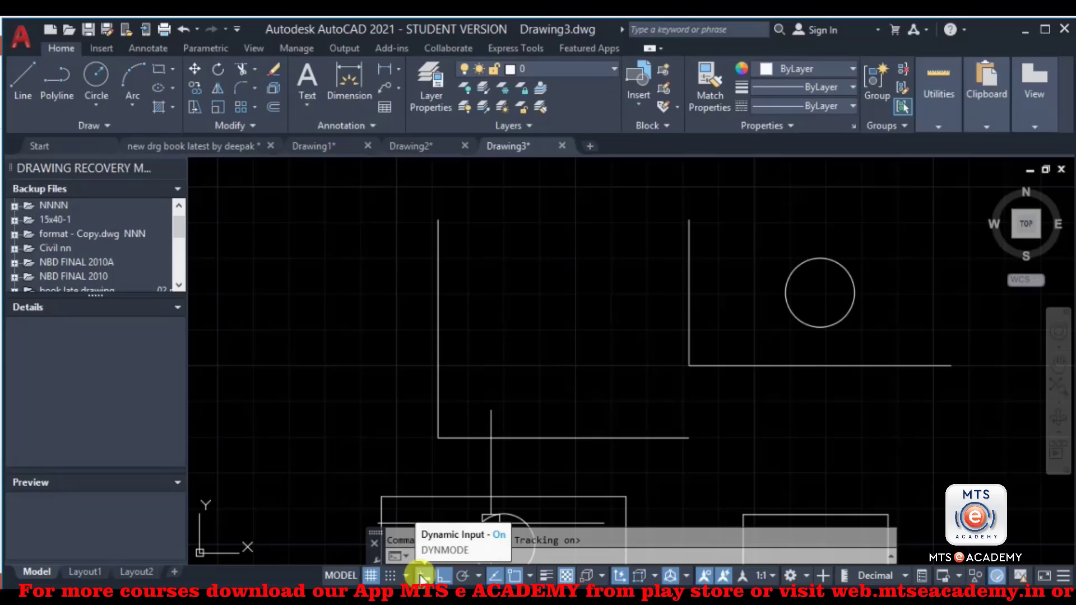
Step: Start the Line command and toggle dynamic input off and back on to compare the prompts at the cursor
{"action": "mouse_move", "coordinate": [548, 409]}
{"action": "middle_mouse_down"}
{"action": "mouse_move", "coordinate": [555, 364]}
{"action": "mouse_move", "coordinate": [538, 460]}
{"action": "middle_mouse_up"}
{"action": "scroll", "coordinate": [560, 347], "scroll_direction": "down", "scroll_amount": 2}
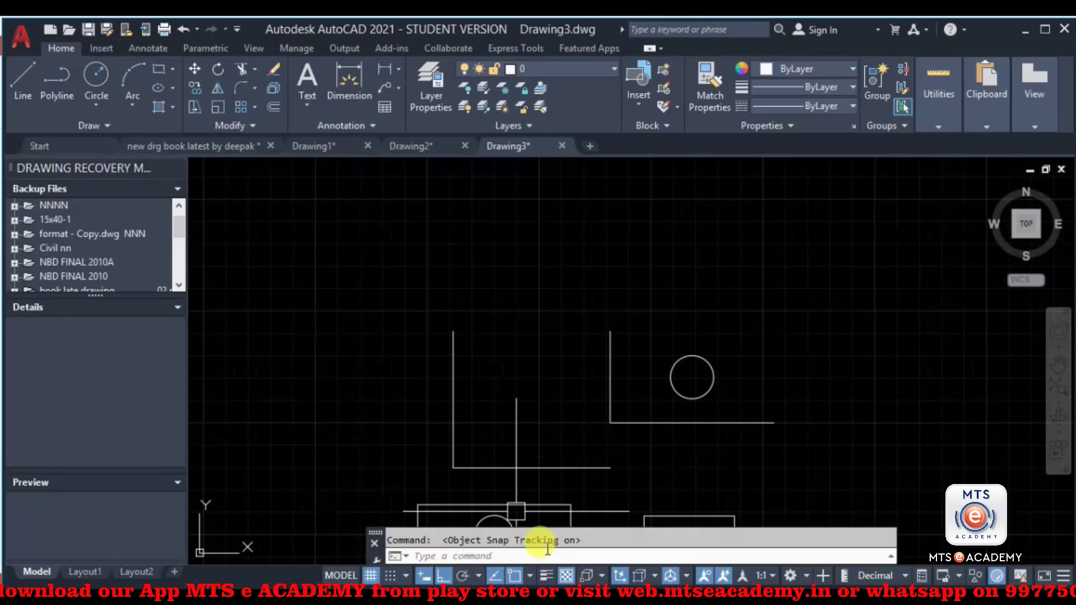
{"action": "left_click", "coordinate": [28, 80]}
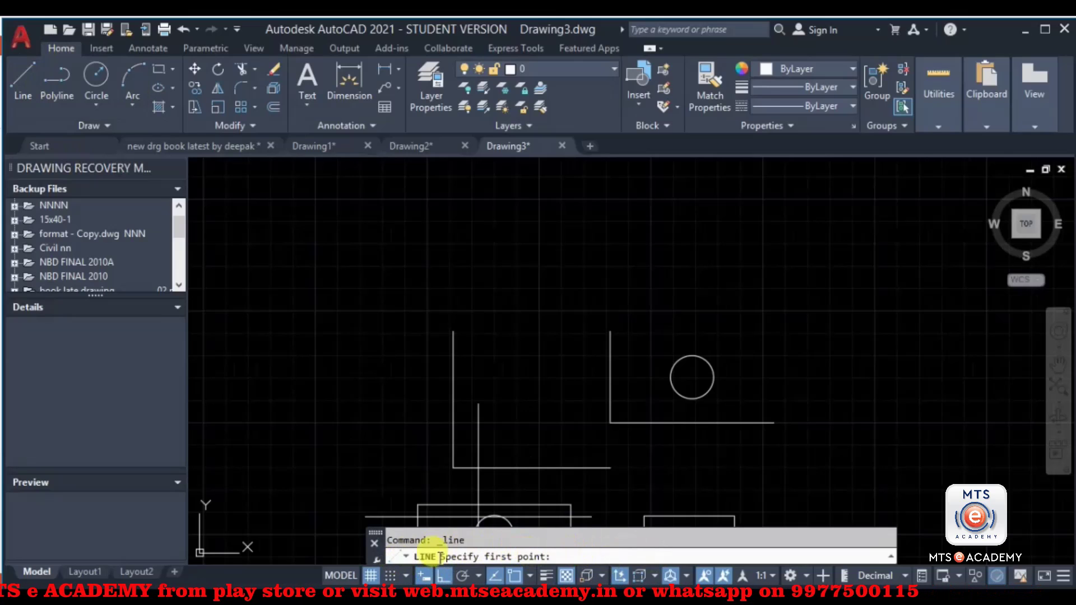
{"action": "middle_click_drag", "start_coordinate": [490, 390], "coordinate": [479, 466]}
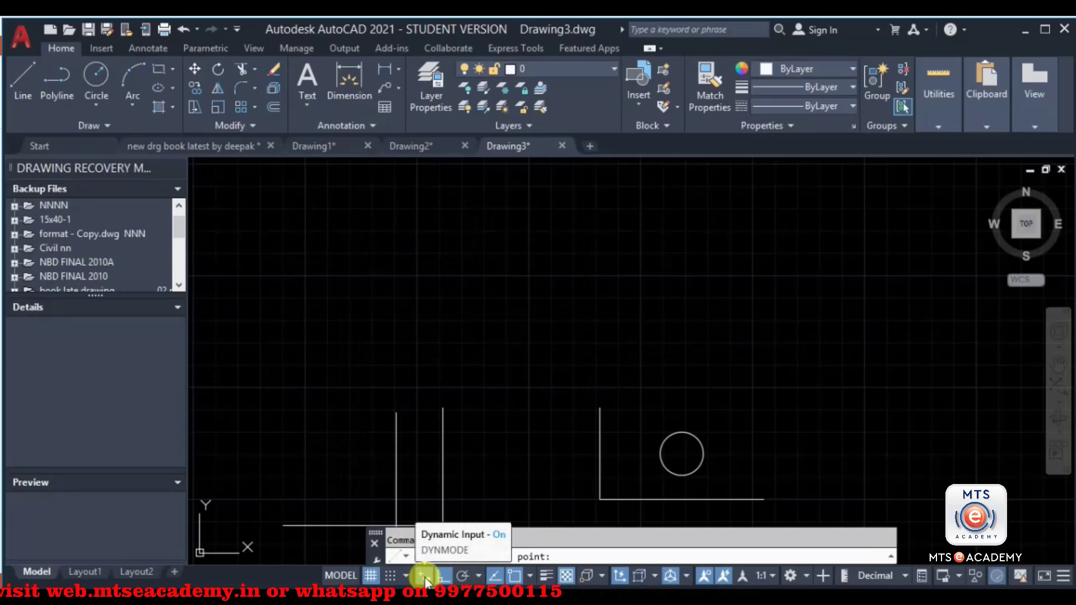
{"action": "left_click", "coordinate": [424, 578]}
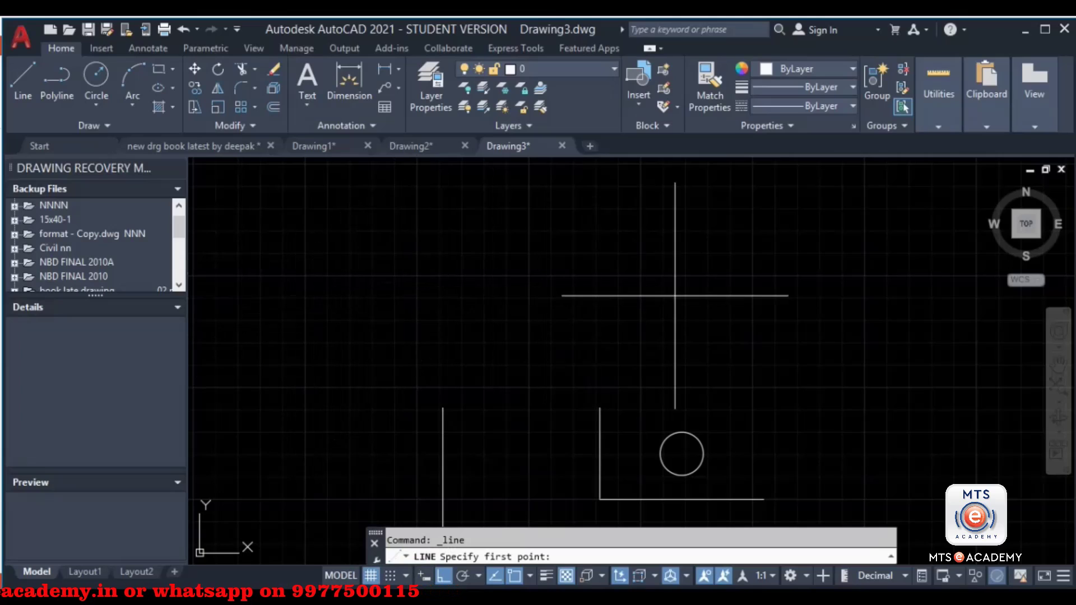
{"action": "left_click", "coordinate": [425, 577]}
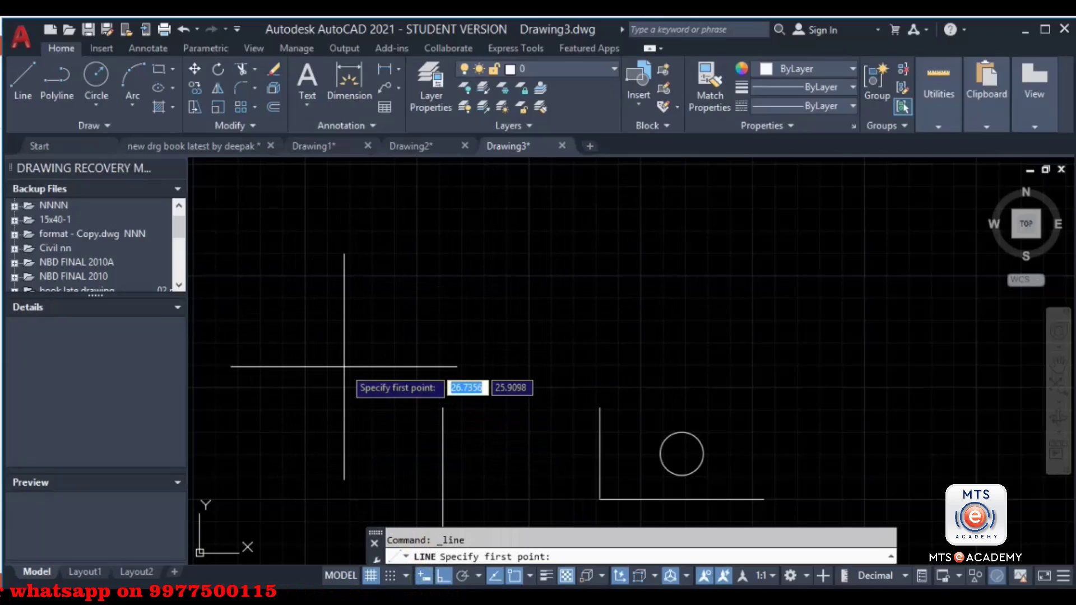
{"action": "left_click", "coordinate": [513, 544]}
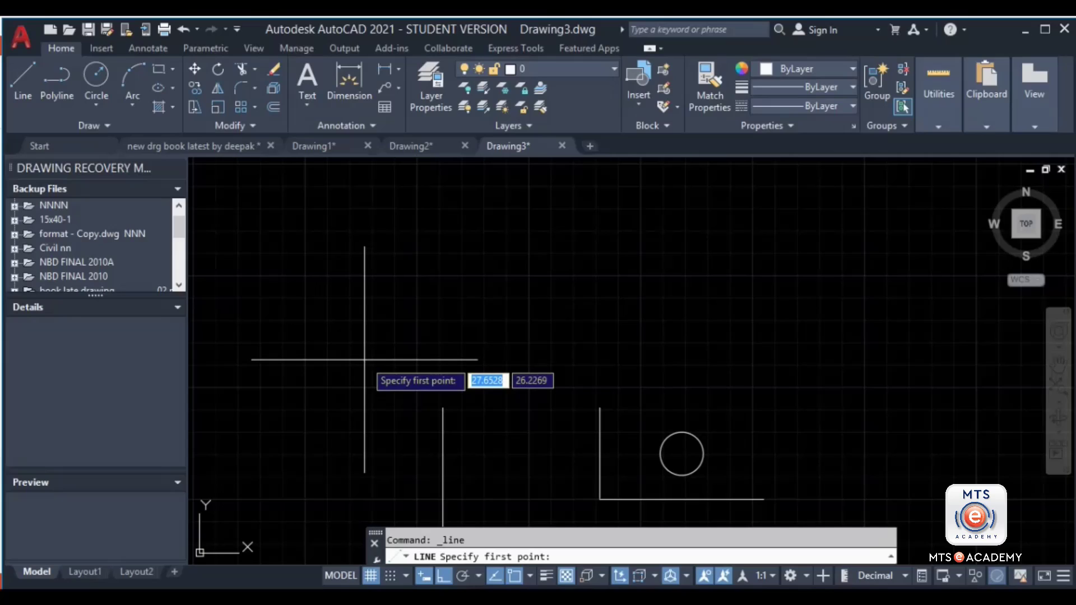
Step: Draw a rectangle 10 wide and 5 high above the first L shape using dynamic input
{"action": "left_click", "coordinate": [158, 69]}
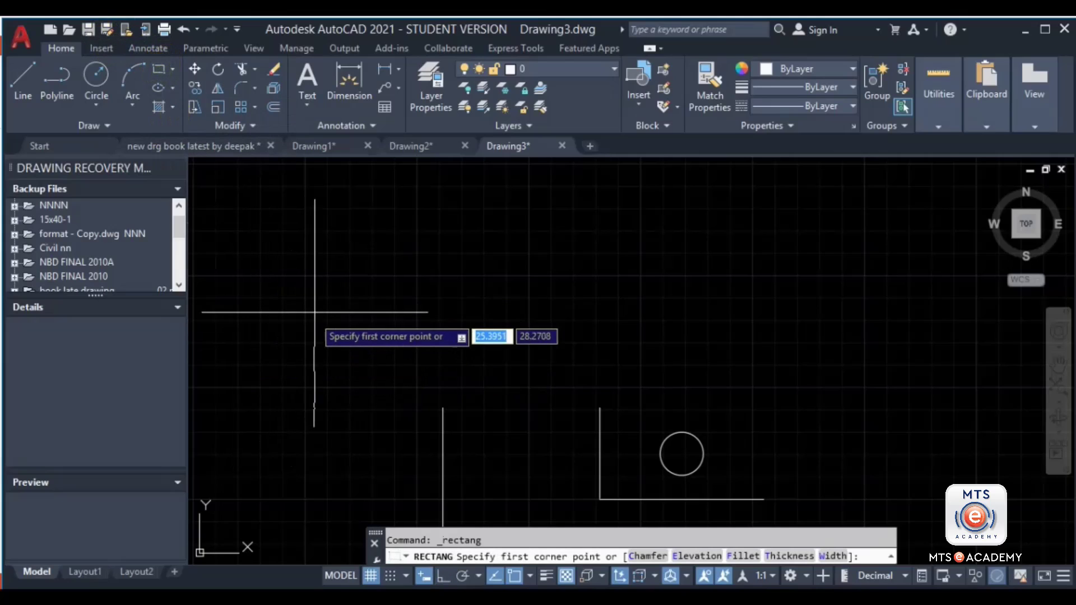
{"action": "left_click", "coordinate": [311, 251]}
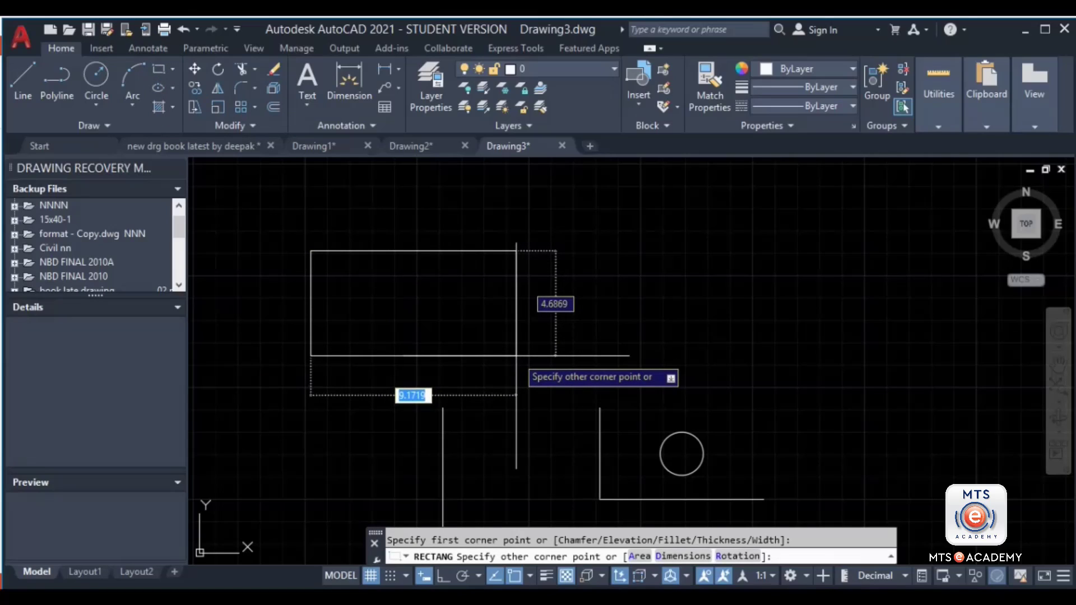
{"action": "type", "text": "10"}
{"action": "key", "text": "Tab"}
{"action": "type", "text": "5"}
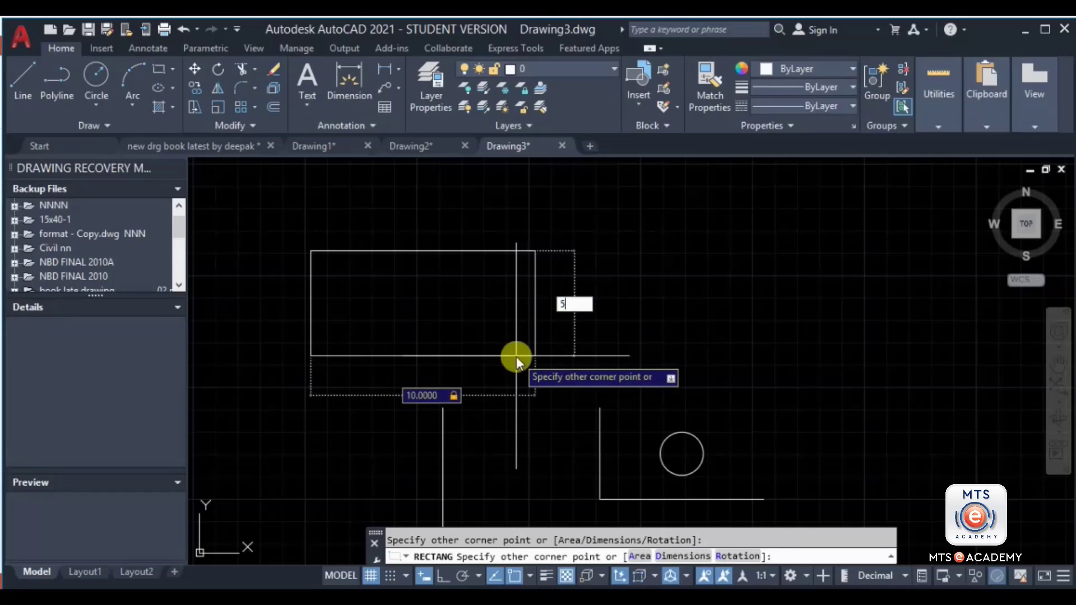
{"action": "key", "text": "Return"}
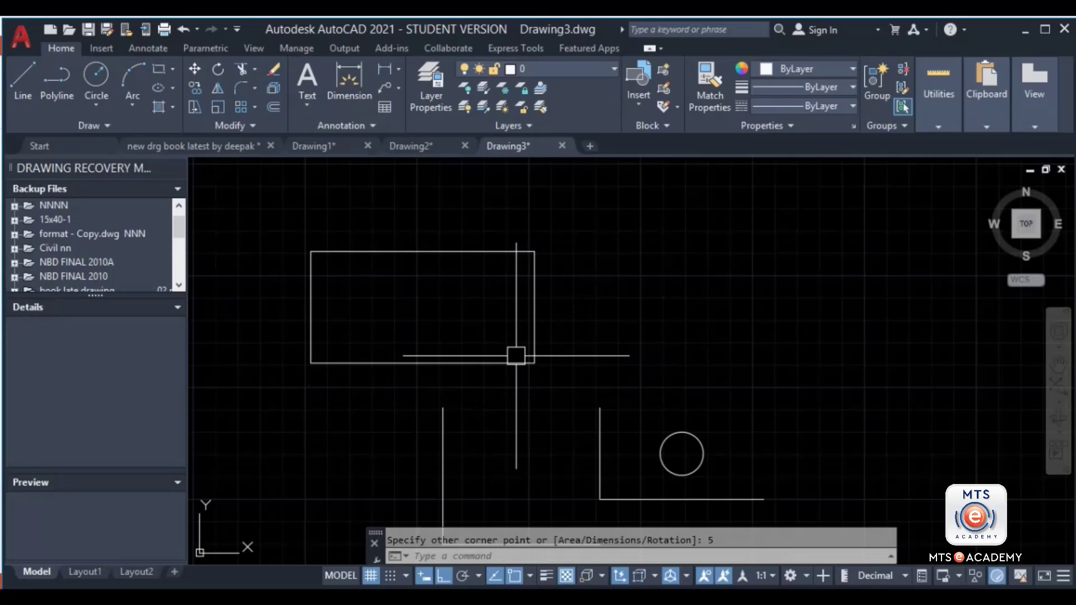
Step: Turn dynamic input off and start a second rectangle beside the first to compare, cancelling it without placing the opposite corner
{"action": "left_click", "coordinate": [424, 575]}
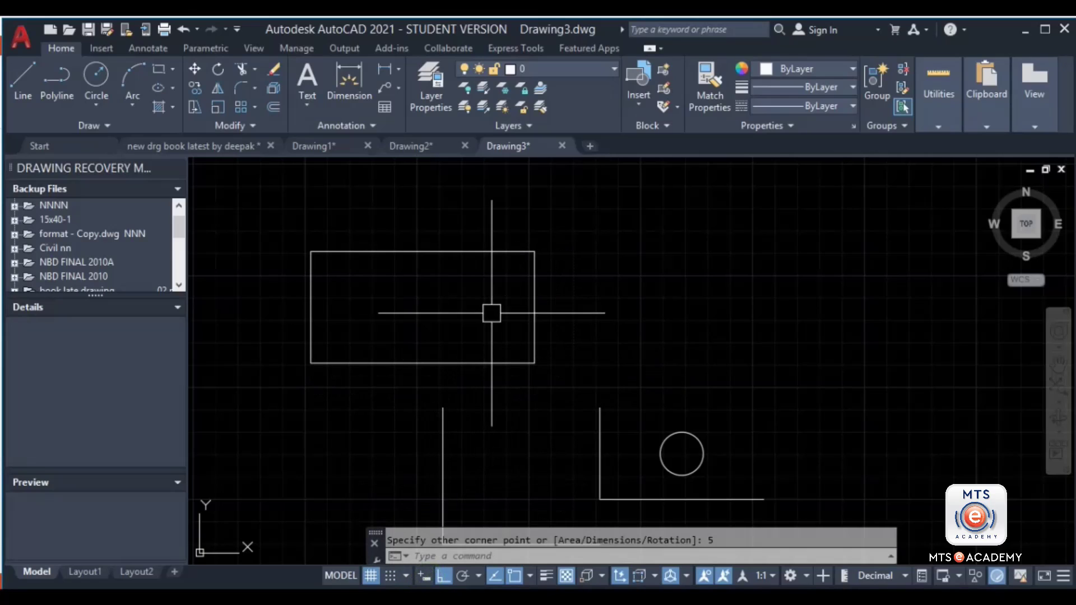
{"action": "left_click", "coordinate": [159, 67]}
{"action": "left_click", "coordinate": [648, 245]}
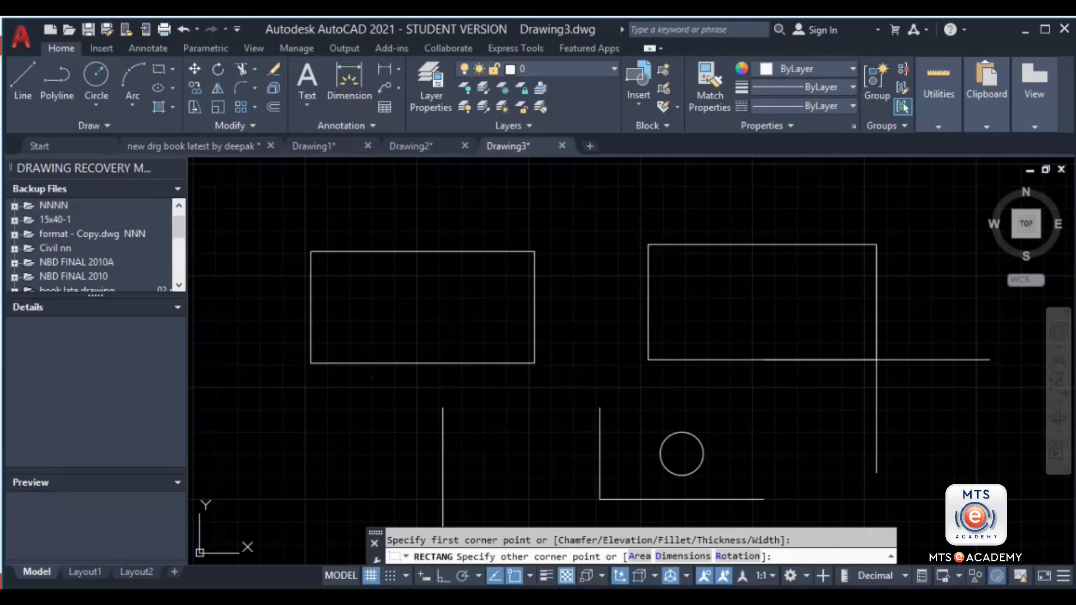
{"action": "key", "text": "Escape"}
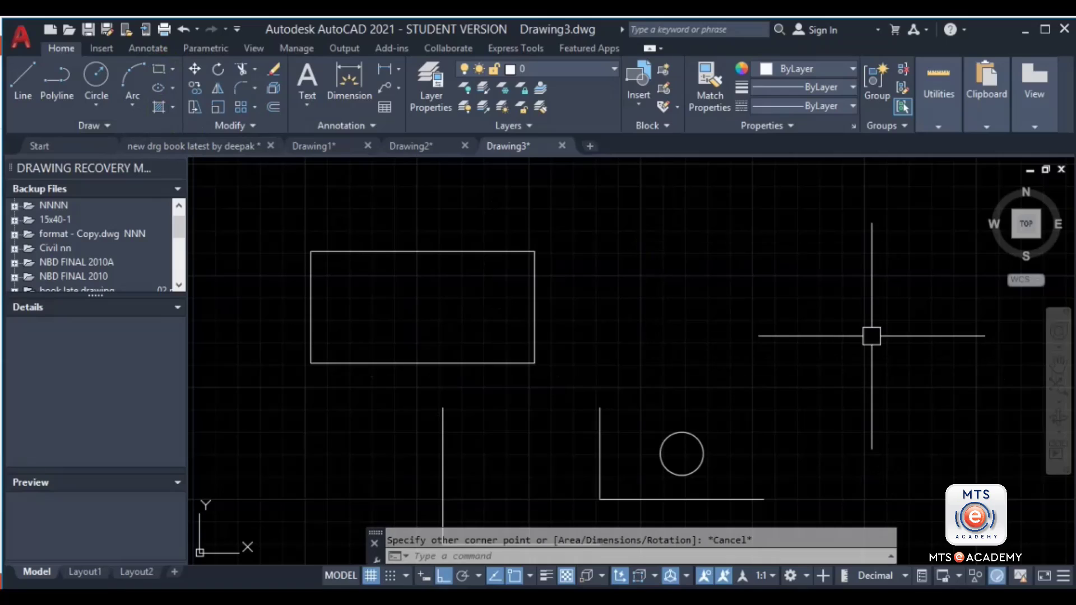
{"action": "left_click", "coordinate": [420, 577]}
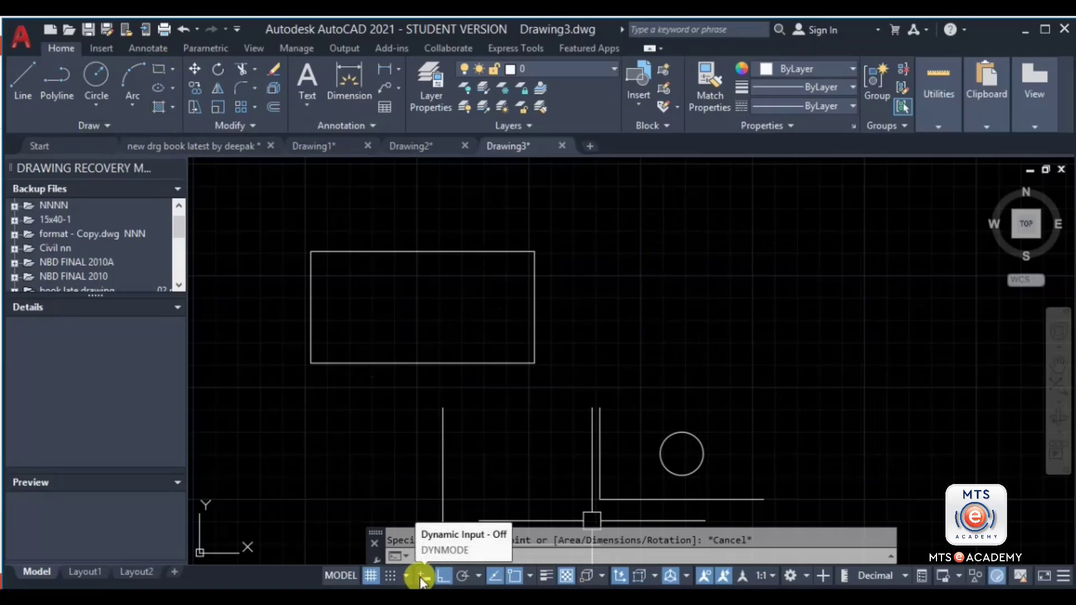
Step: Start a line beside the 10 by 5 rectangle, turning ortho mode off and dynamic input back on during the command
{"action": "left_click", "coordinate": [21, 82]}
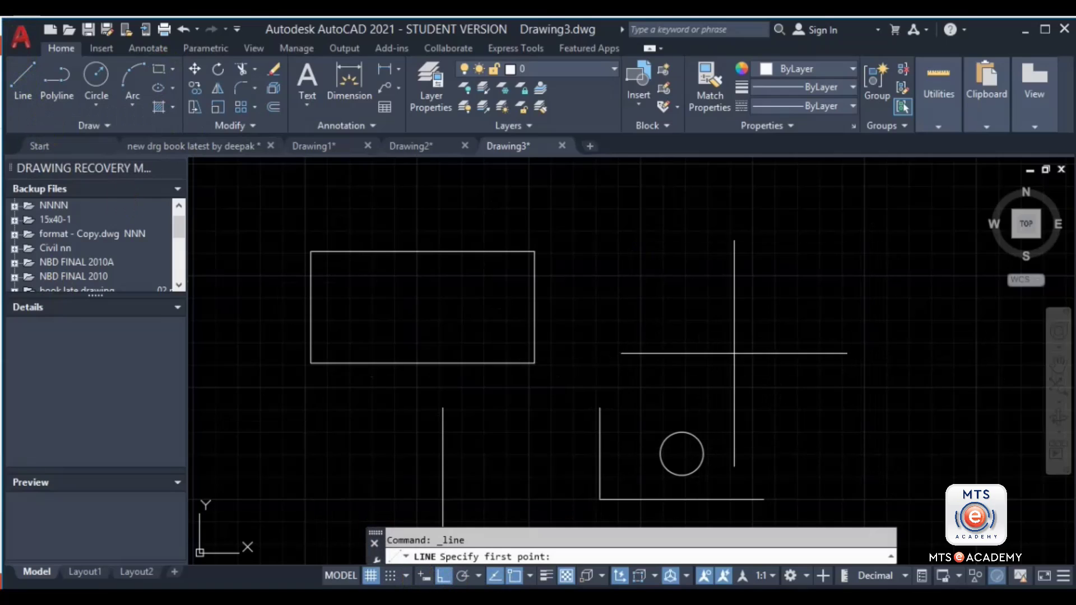
{"action": "left_click", "coordinate": [635, 341]}
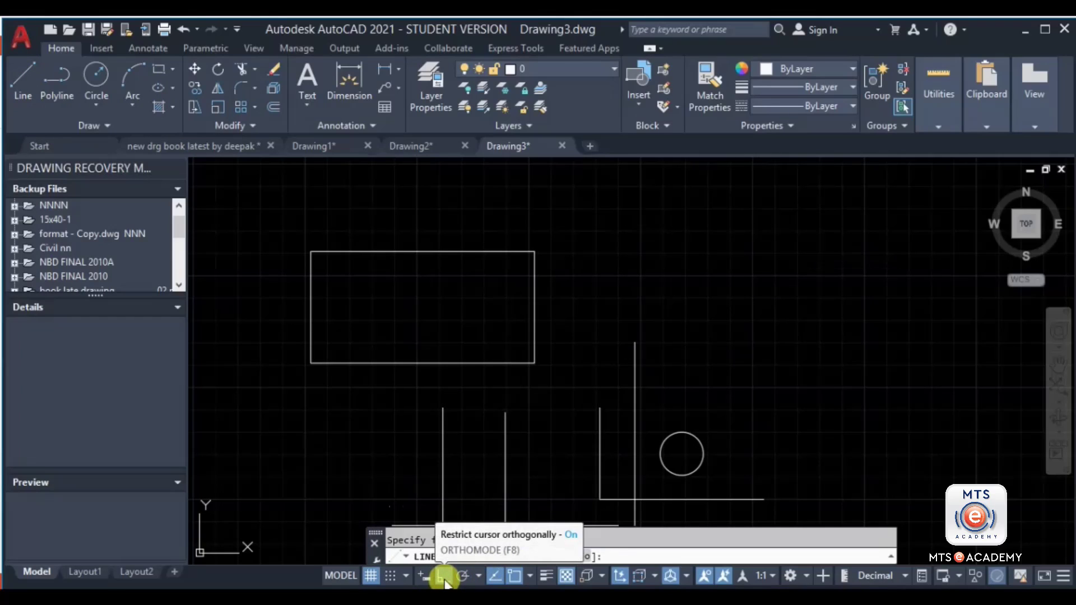
{"action": "left_click", "coordinate": [442, 576]}
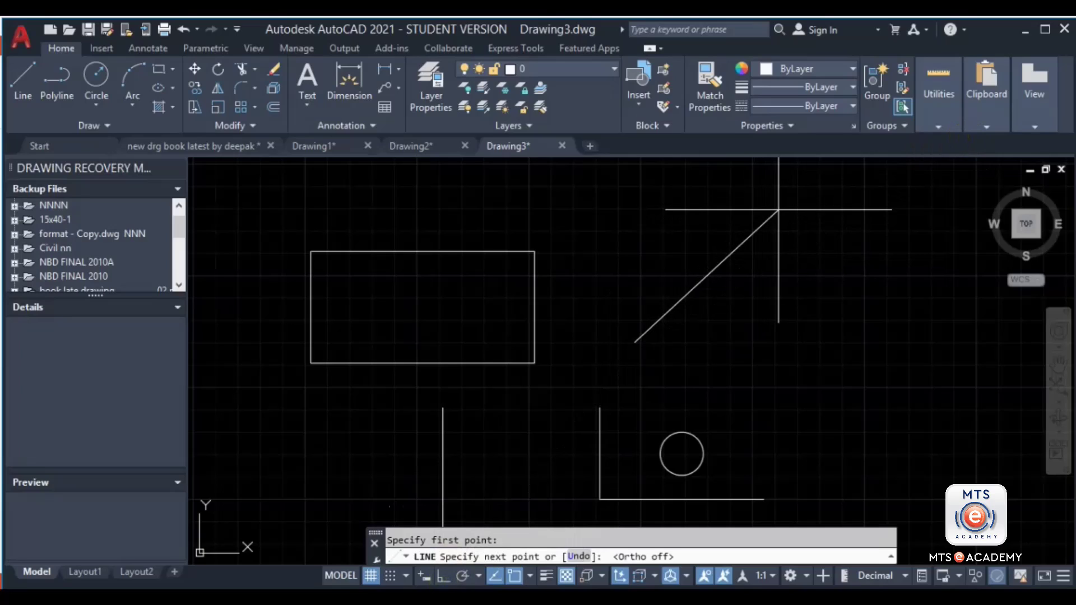
{"action": "left_click", "coordinate": [424, 575]}
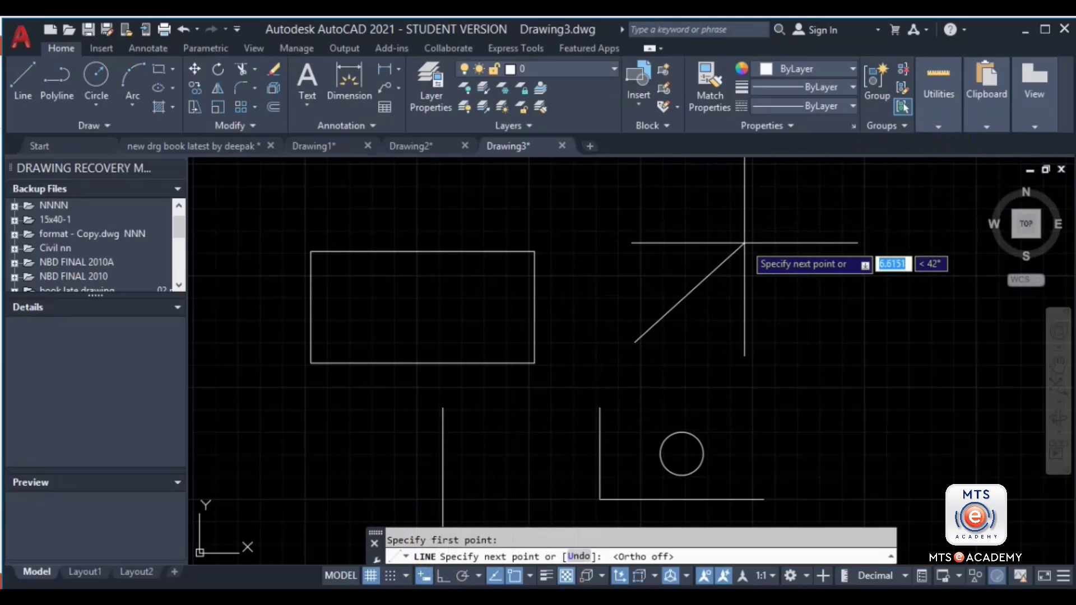
Step: Start another line beside the rectangle to examine its dynamic length and angle inputs, and cancel it
{"action": "left_click", "coordinate": [22, 89]}
{"action": "left_click", "coordinate": [641, 353]}
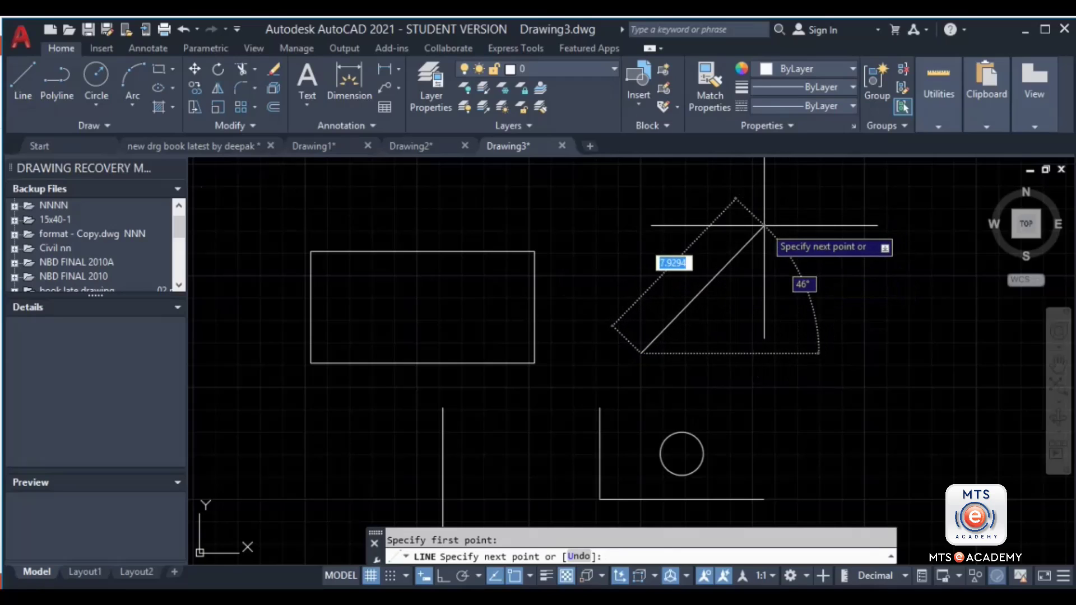
{"action": "key", "text": "Escape"}
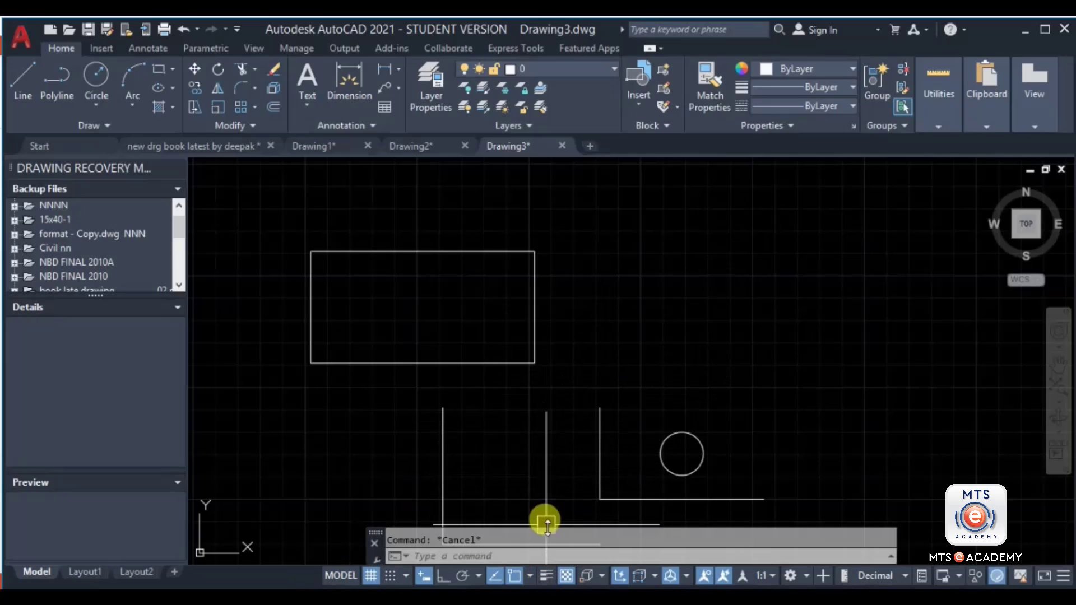
Step: Assign a 0.50 mm lineweight to the 10 by 5 rectangle above the L shapes
{"action": "middle_click_drag", "start_coordinate": [540, 428], "coordinate": [565, 414]}
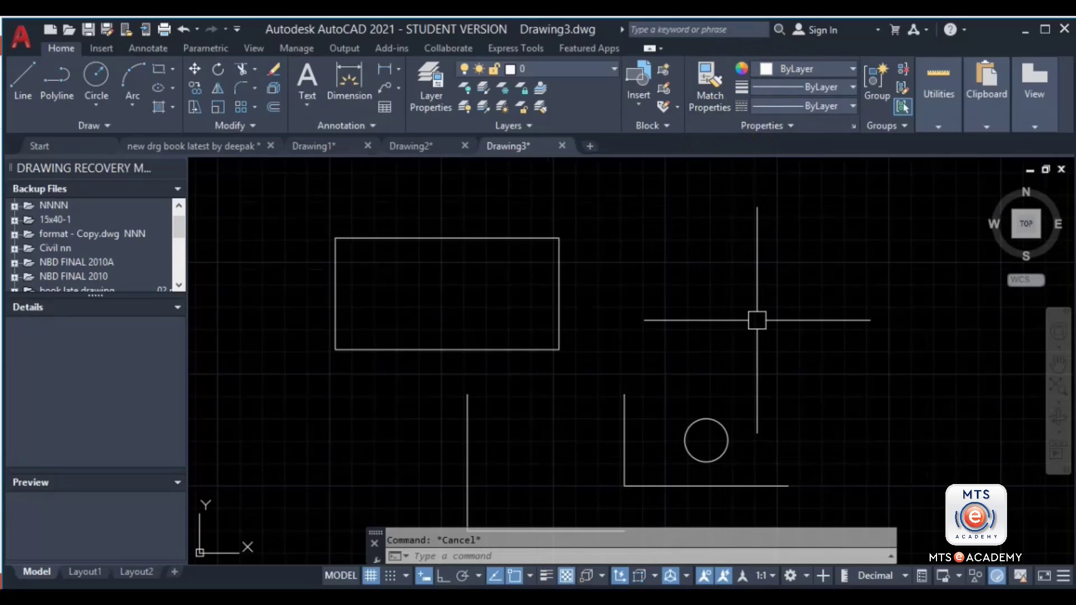
{"action": "middle_click_drag", "start_coordinate": [752, 341], "coordinate": [767, 346]}
{"action": "left_click", "coordinate": [649, 205]}
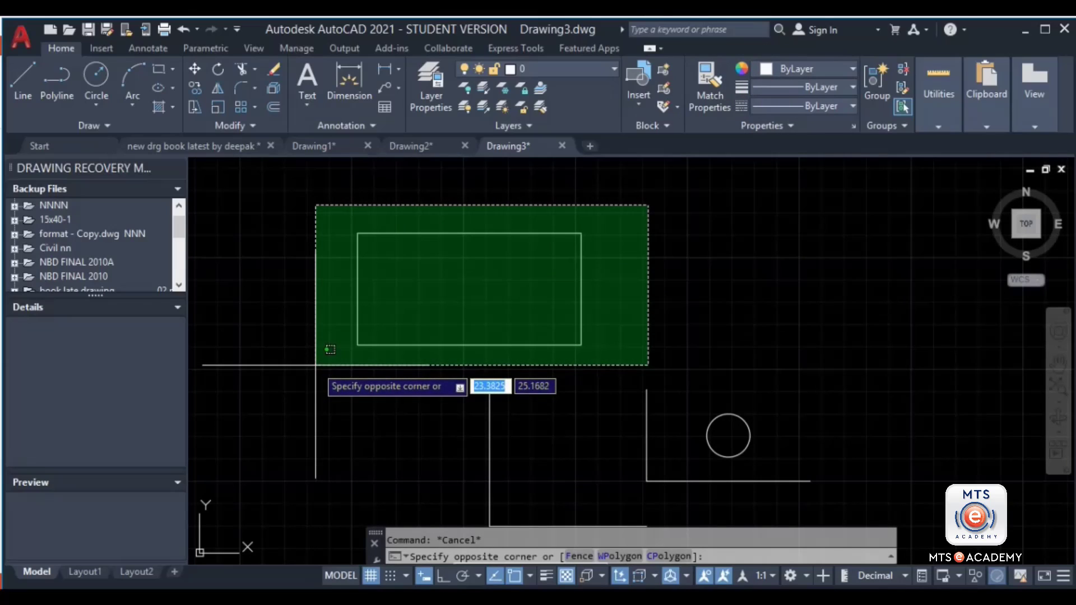
{"action": "left_click", "coordinate": [316, 365]}
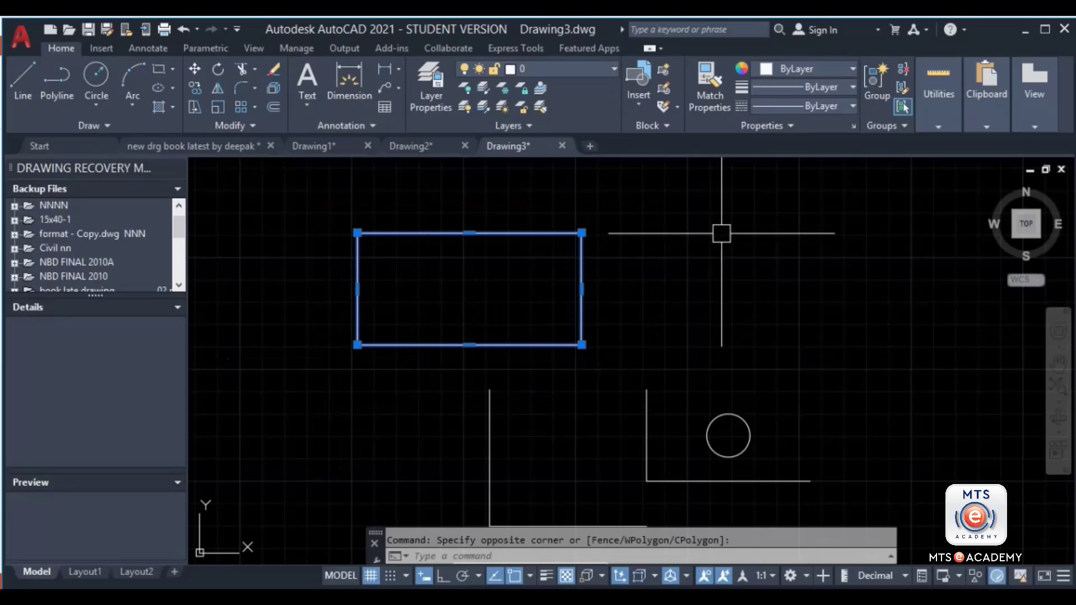
{"action": "left_click", "coordinate": [852, 86]}
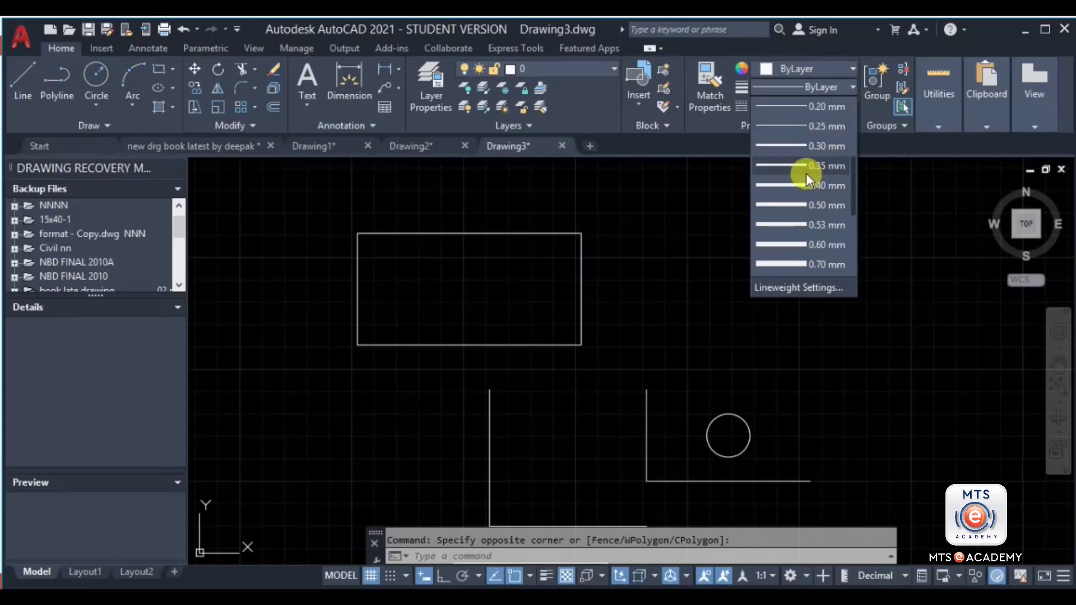
{"action": "left_click", "coordinate": [812, 207]}
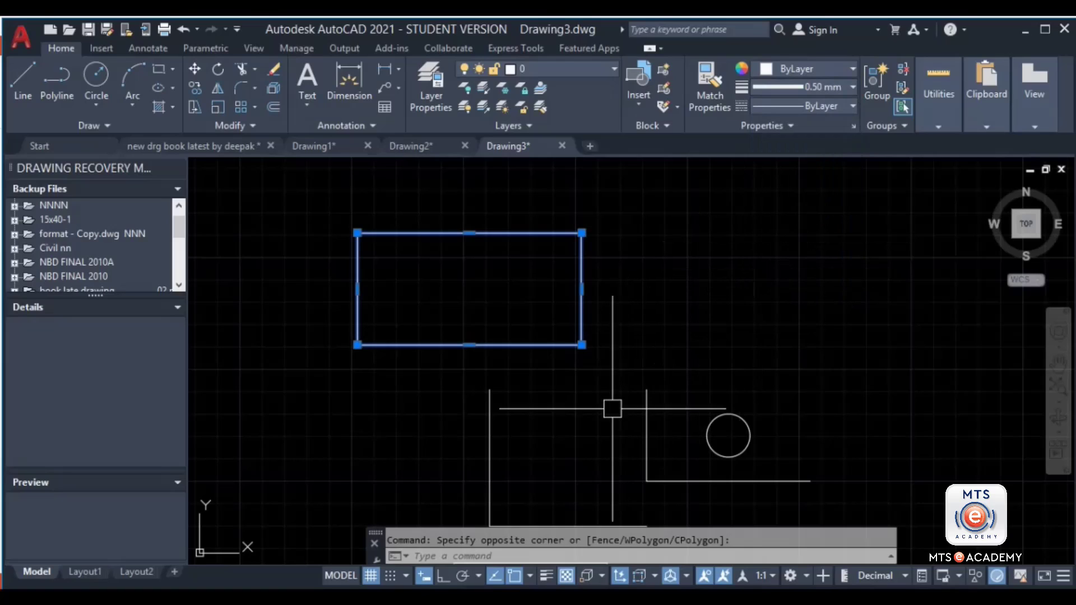
Step: Turn lineweight display on, deselect the rectangle, and toggle the display off and on again to compare its outline
{"action": "left_click", "coordinate": [546, 577]}
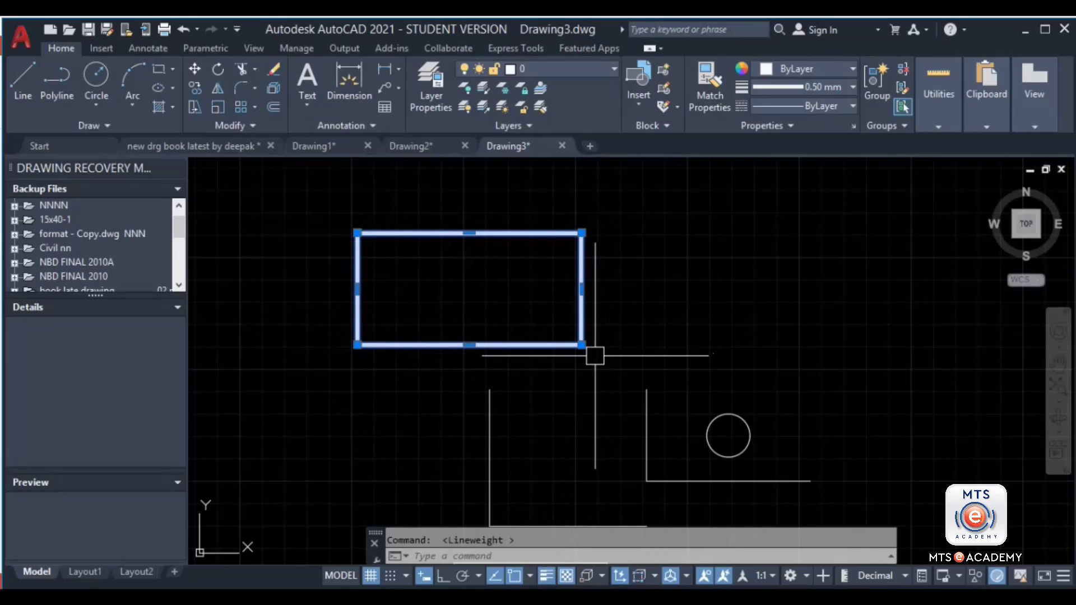
{"action": "key", "text": "Escape"}
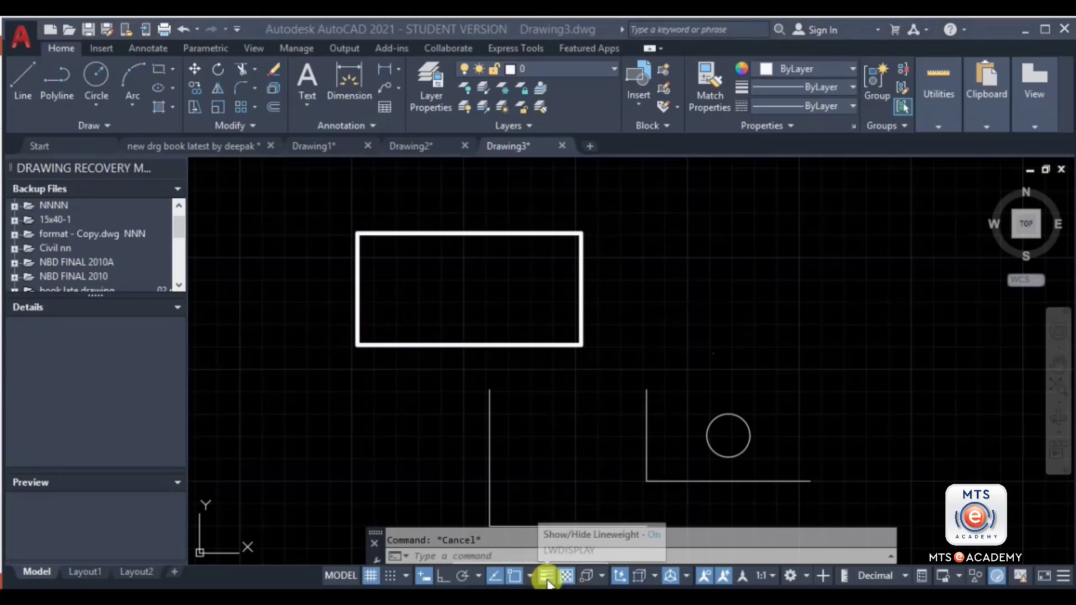
{"action": "left_click", "coordinate": [546, 577]}
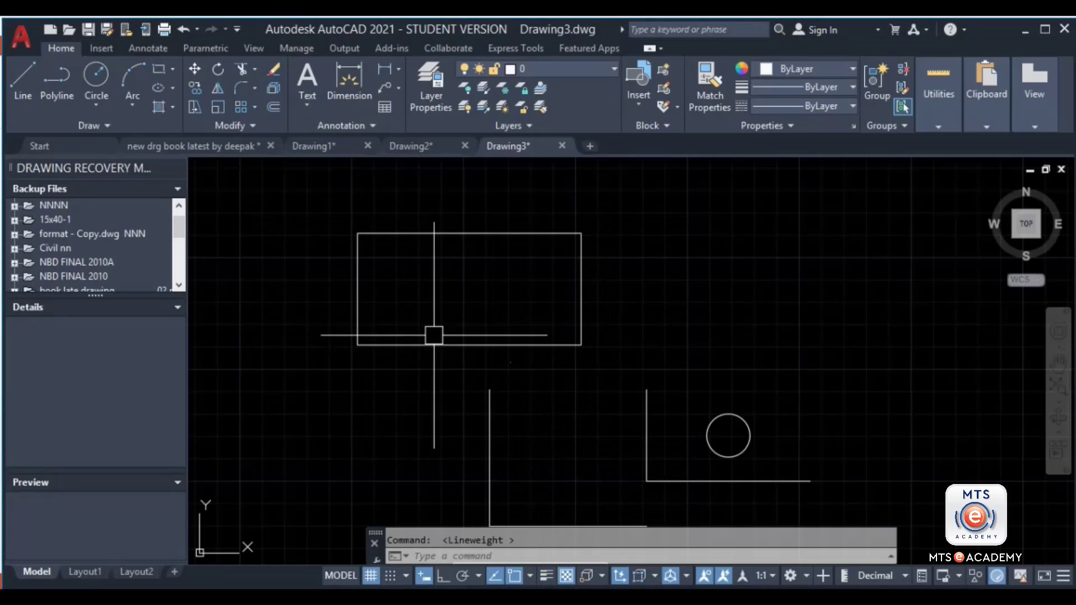
{"action": "left_click", "coordinate": [546, 576]}
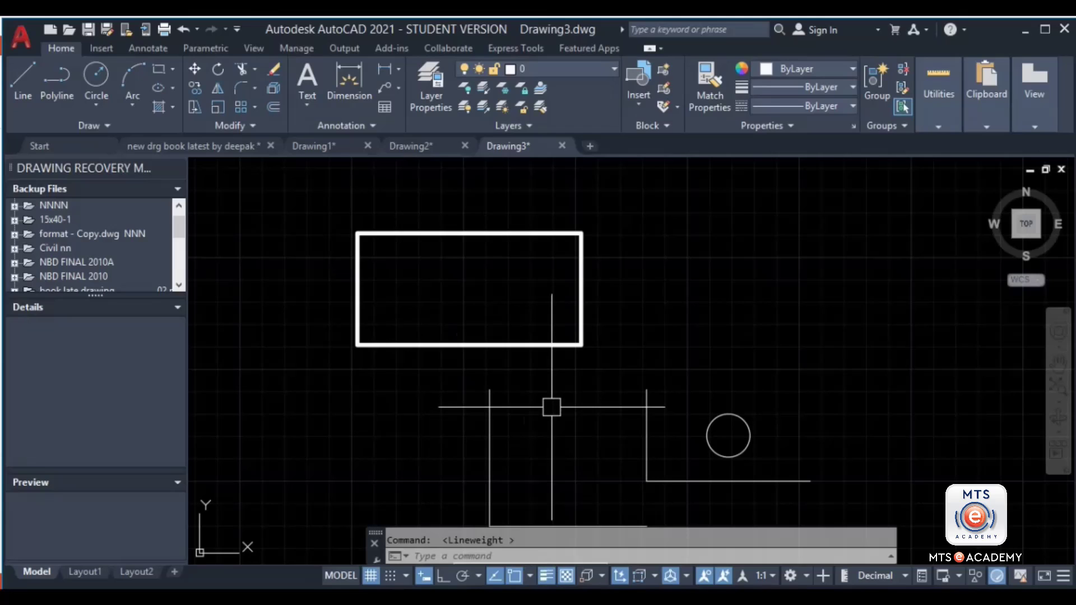
Step: Switch to the drawing book file and toggle lineweight display off and on to examine its thick-outlined figures
{"action": "left_click", "coordinate": [228, 147]}
{"action": "scroll", "coordinate": [404, 230], "scroll_direction": "up", "scroll_amount": 5}
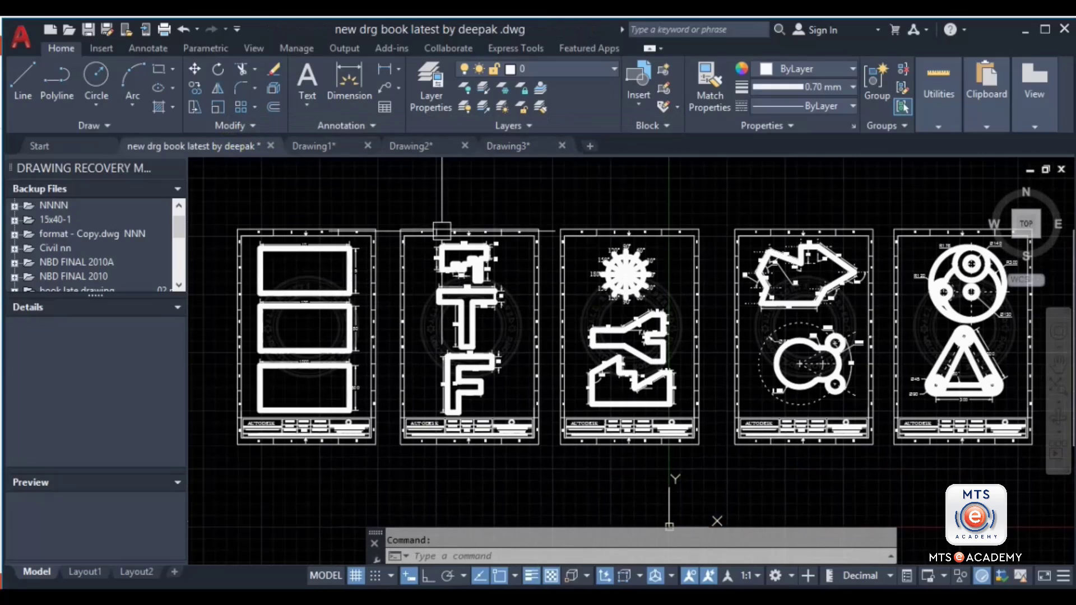
{"action": "left_click", "coordinate": [531, 575]}
{"action": "left_click", "coordinate": [531, 576]}
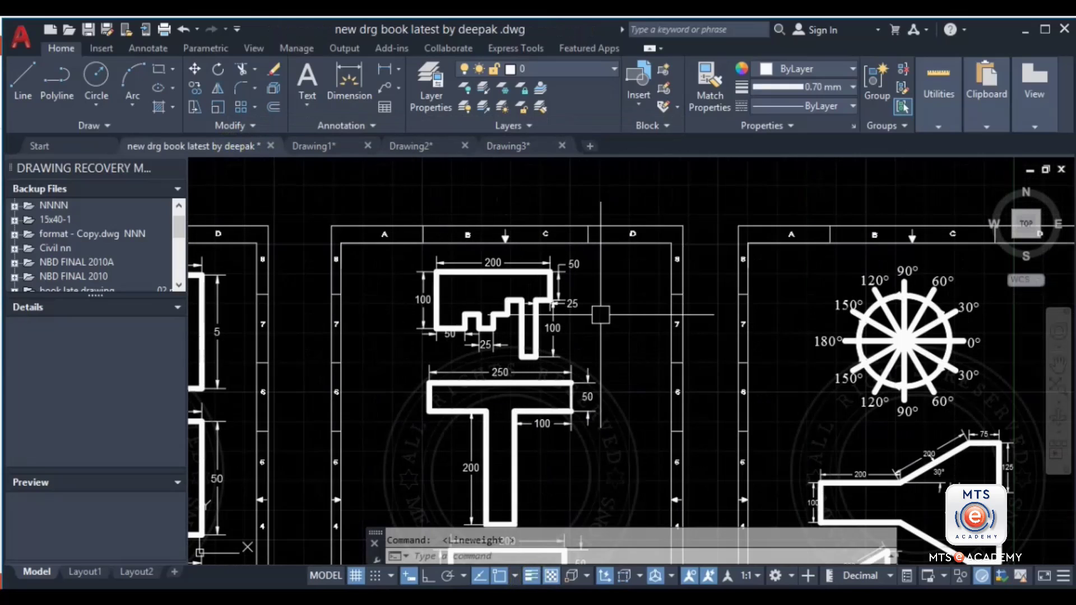
{"action": "middle_click_drag", "start_coordinate": [533, 392], "coordinate": [526, 468]}
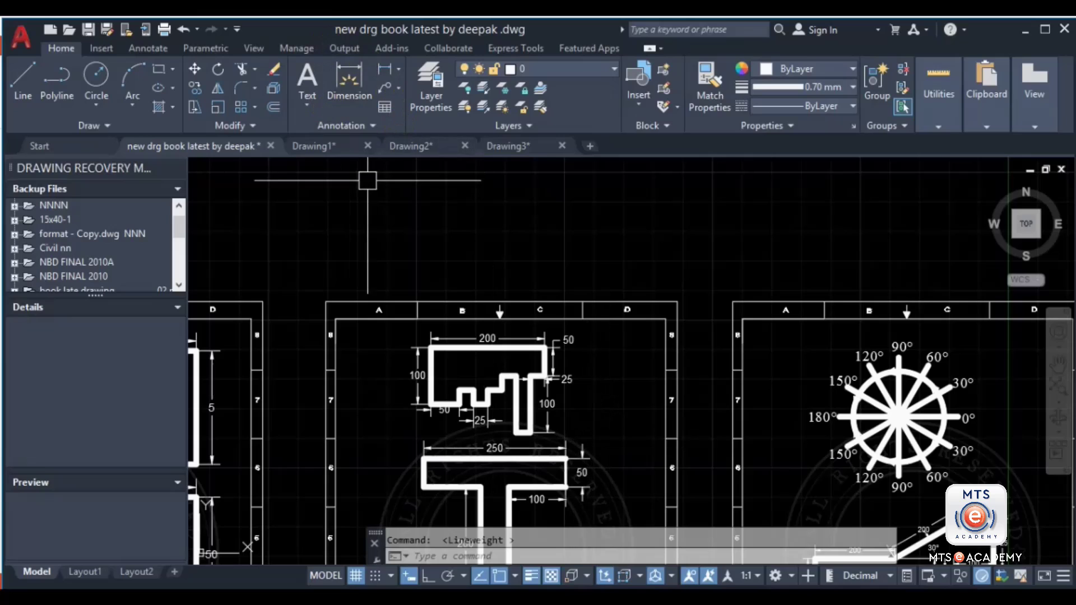
Step: Switch to Drawing1 and draw a circle with a radius of about 9.45 to the right of the dimensioned part
{"action": "left_click", "coordinate": [327, 147]}
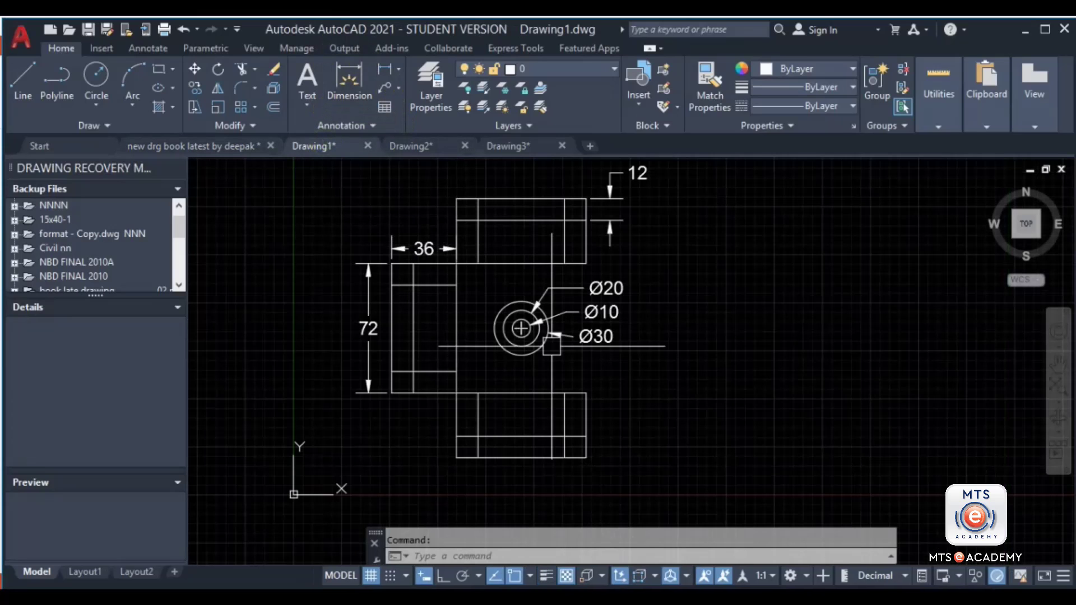
{"action": "scroll", "coordinate": [519, 502], "scroll_direction": "up", "scroll_amount": 2}
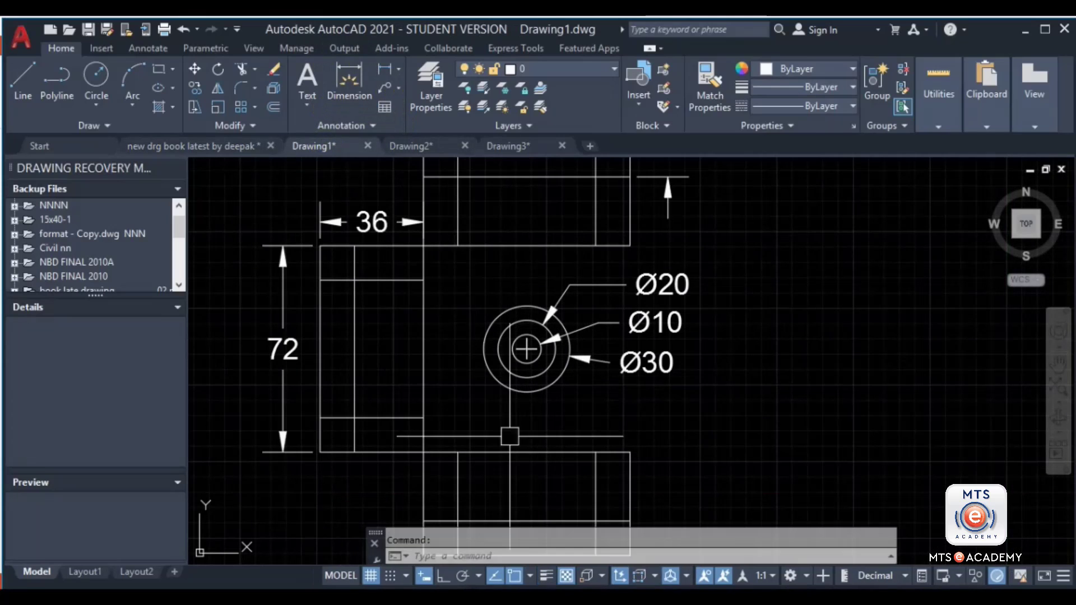
{"action": "middle_click_drag", "start_coordinate": [519, 361], "coordinate": [416, 388]}
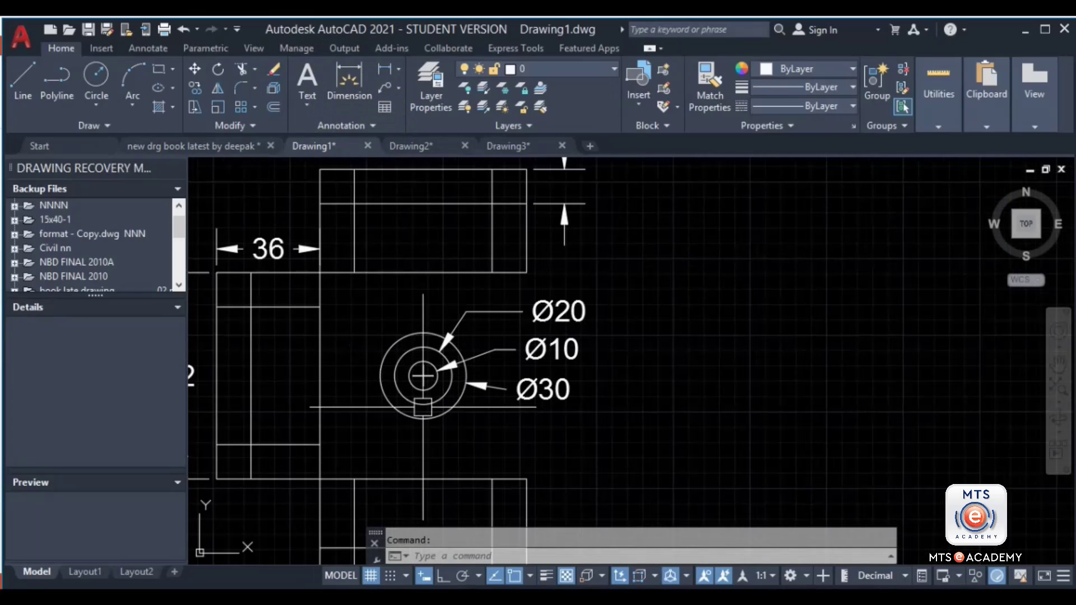
{"action": "left_click", "coordinate": [96, 76]}
{"action": "left_click", "coordinate": [777, 358]}
{"action": "left_click", "coordinate": [808, 309]}
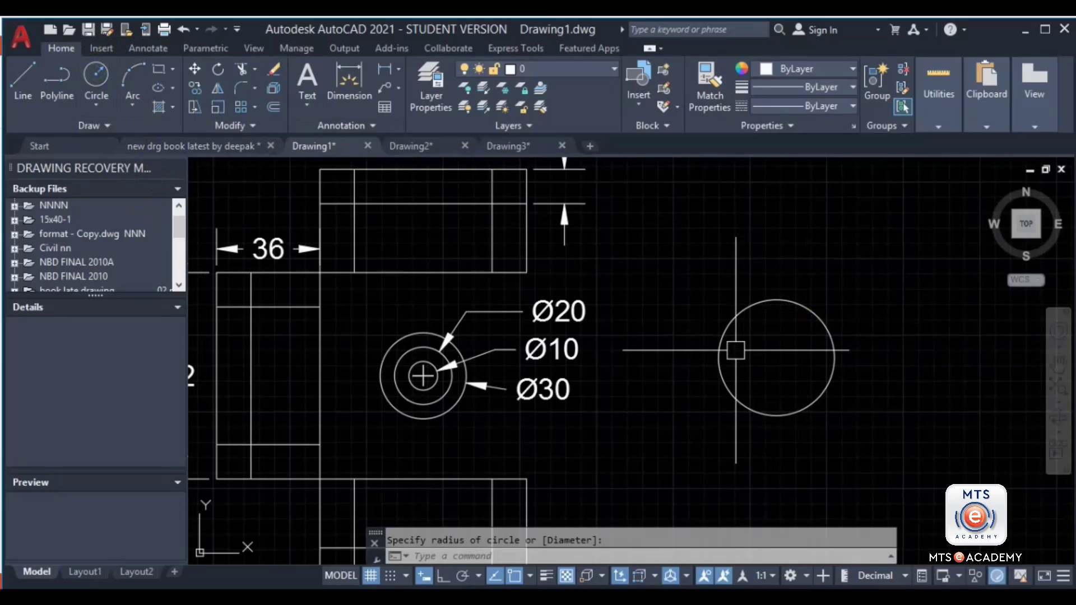
Step: Draw a smaller concentric circle inside the new circle using the center snap, and cancel a further circle started over the dimensioned part
{"action": "left_click", "coordinate": [97, 74]}
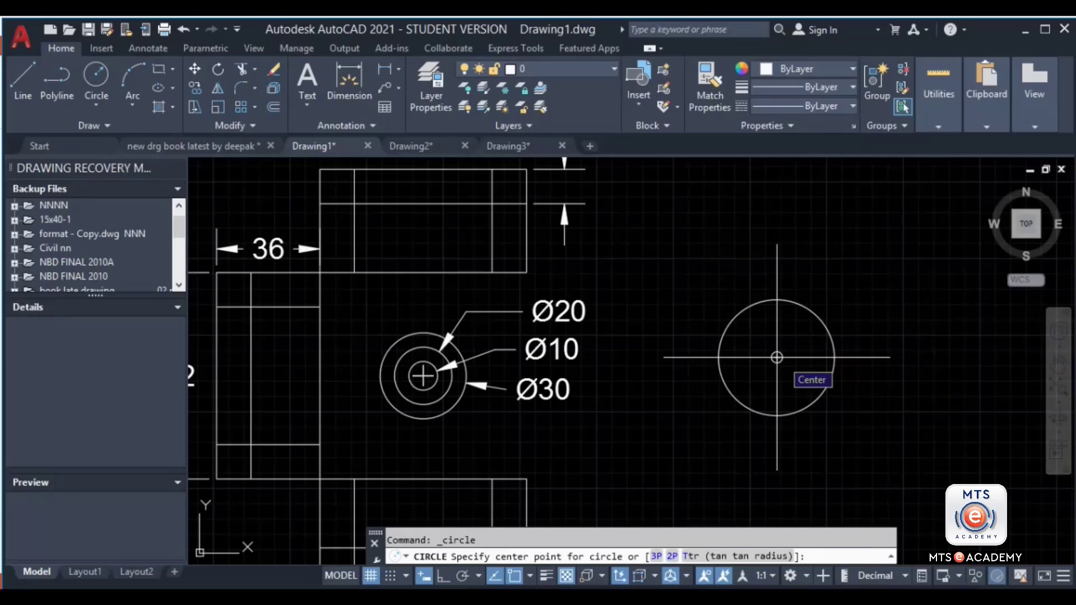
{"action": "left_click", "coordinate": [777, 357]}
{"action": "left_click", "coordinate": [780, 334]}
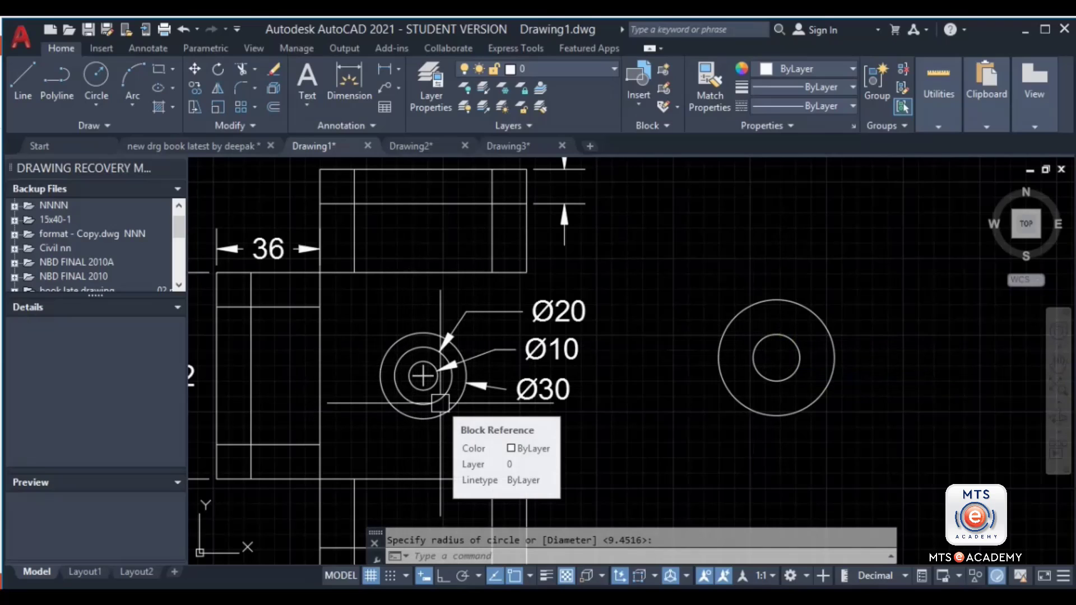
{"action": "left_click", "coordinate": [95, 76]}
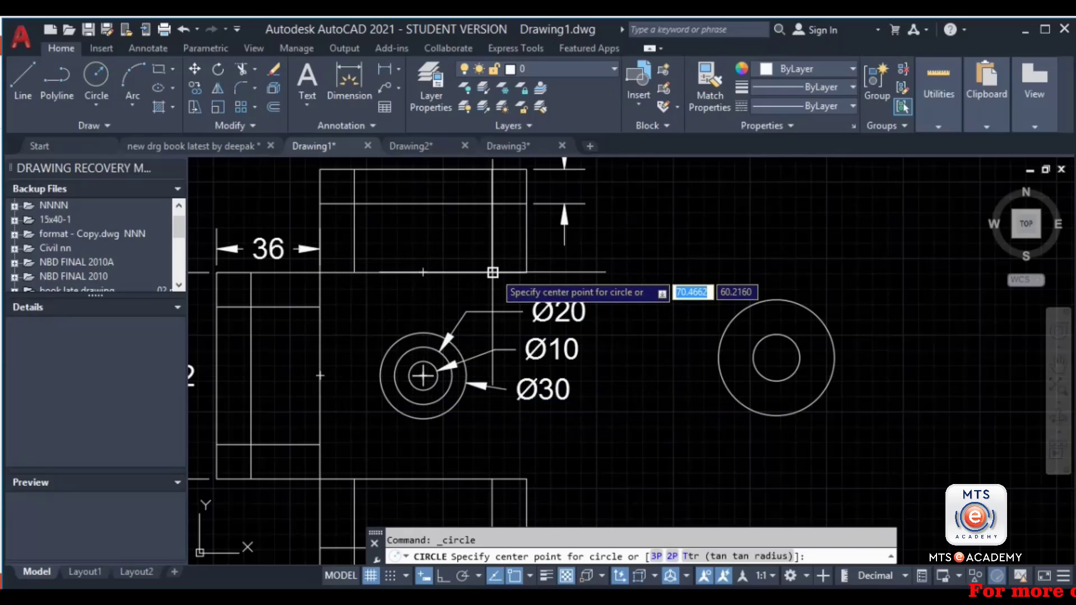
{"action": "key", "text": "Escape"}
Step: Toggle lineweight display on and back off in Drawing1, toggling the grid off and on in between, to compare the part's outlines
{"action": "scroll", "coordinate": [522, 314], "scroll_direction": "down", "scroll_amount": 2}
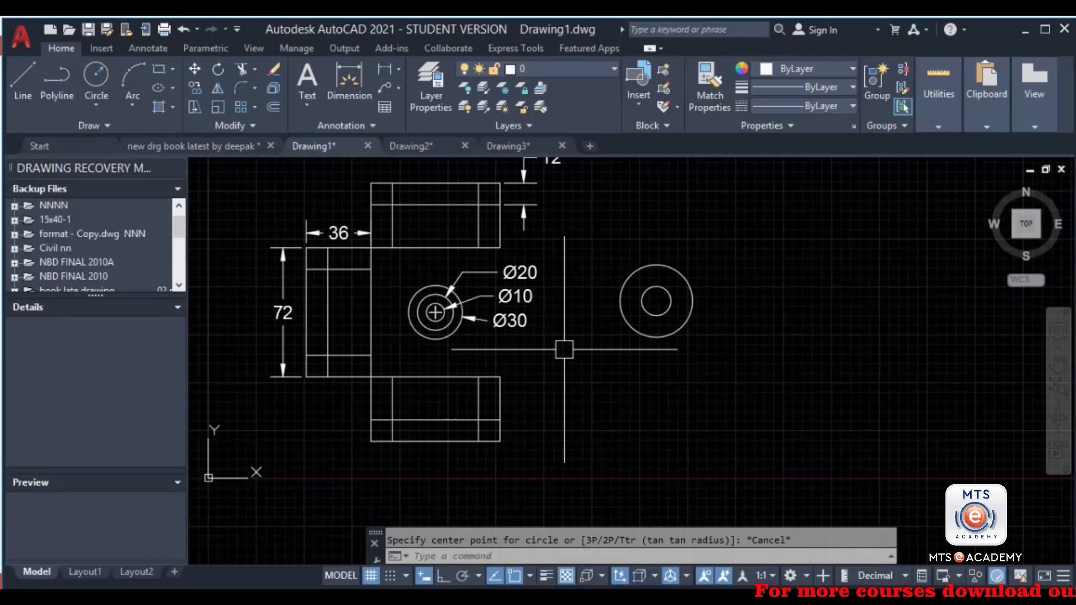
{"action": "left_click", "coordinate": [547, 576]}
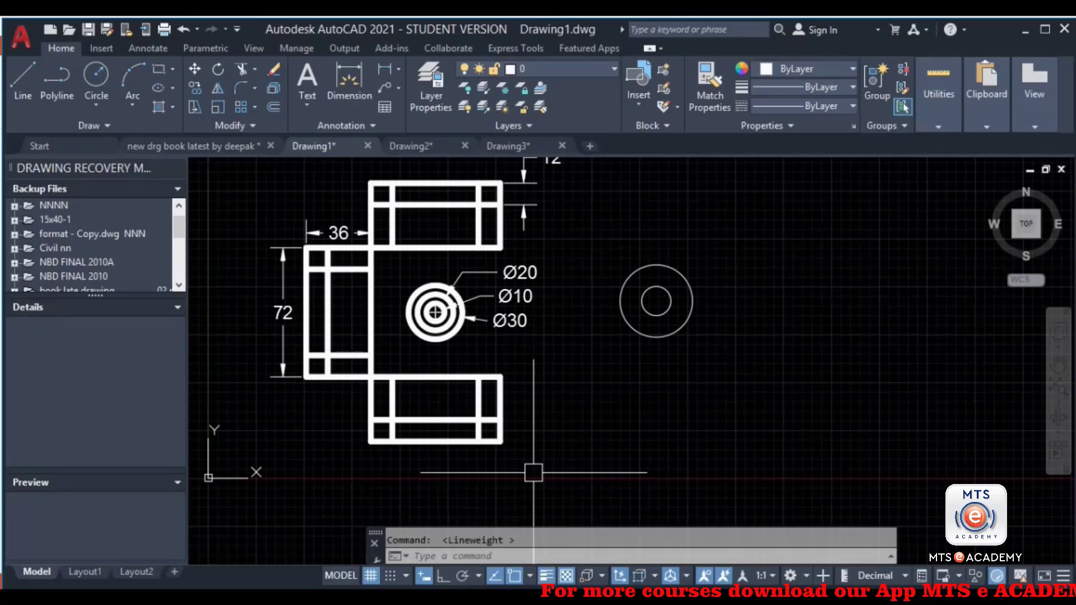
{"action": "left_click", "coordinate": [369, 576]}
{"action": "left_click", "coordinate": [370, 575]}
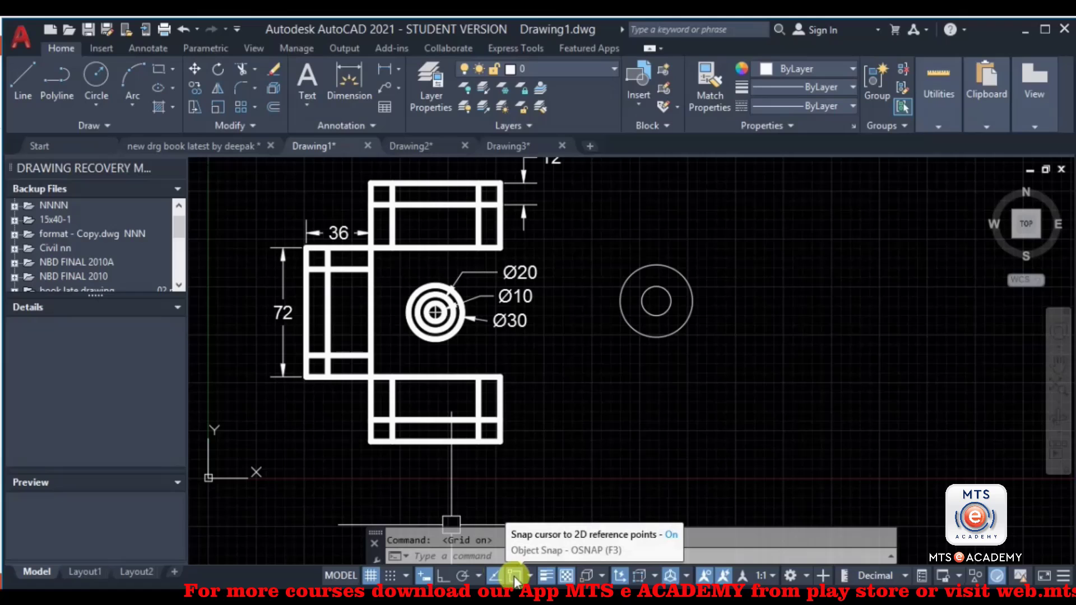
{"action": "left_click", "coordinate": [546, 575]}
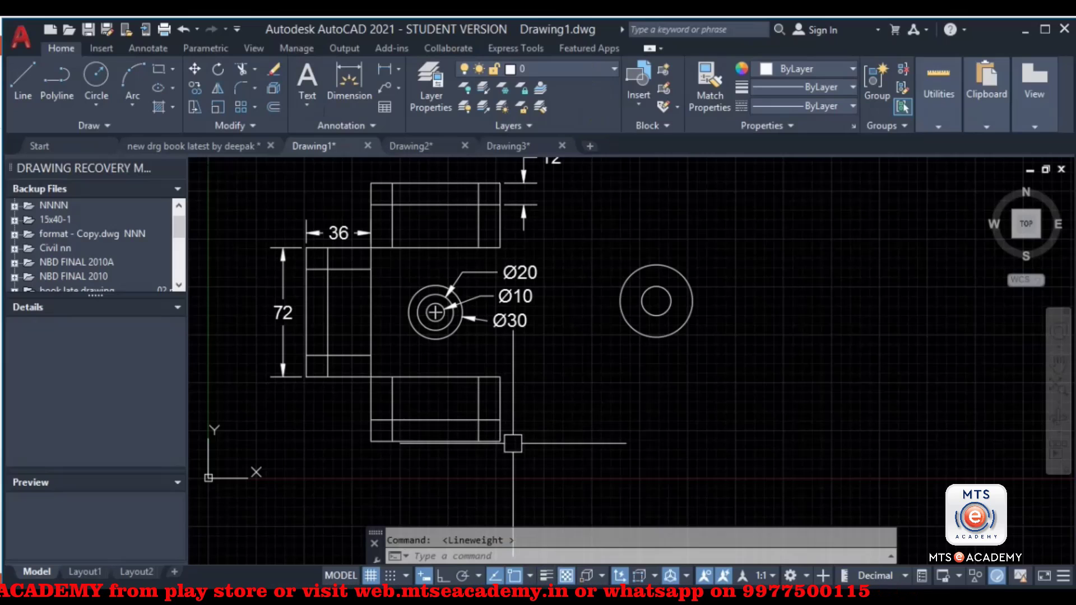
{"action": "mouse_move", "coordinate": [568, 368]}
{"action": "middle_mouse_down"}
{"action": "mouse_move", "coordinate": [566, 432]}
{"action": "mouse_move", "coordinate": [573, 409]}
{"action": "middle_mouse_up"}
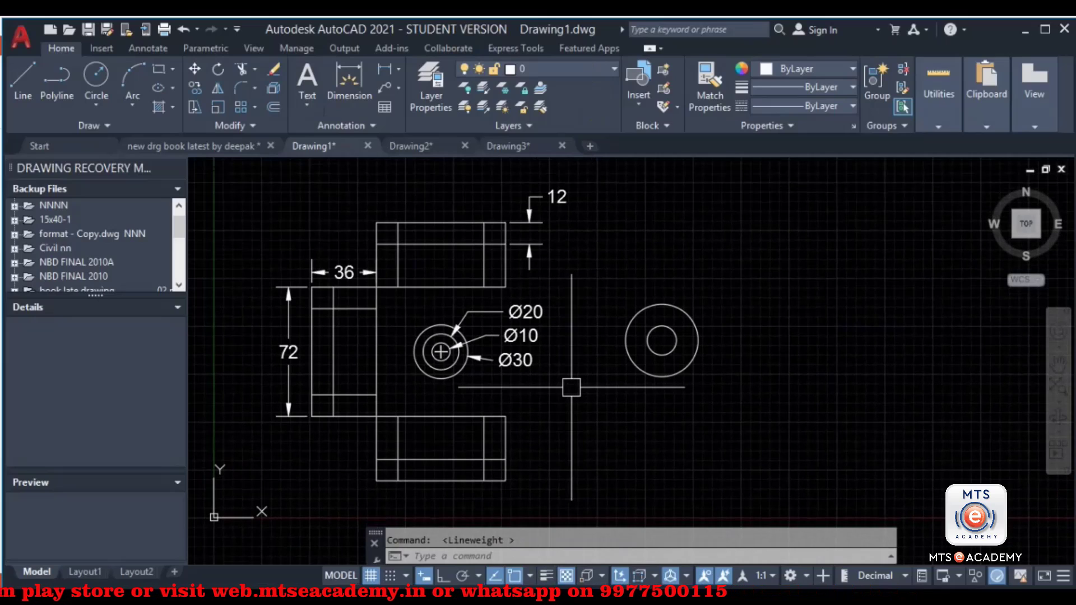